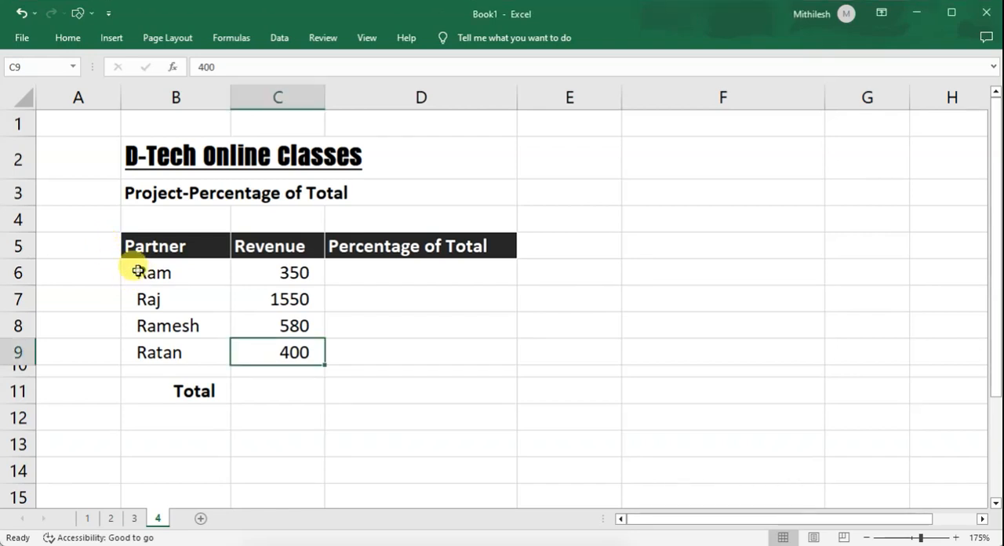
# Review each partner in B6:B9 together with the matching revenue amount in C6:C9.
pyautogui.click(144, 272)
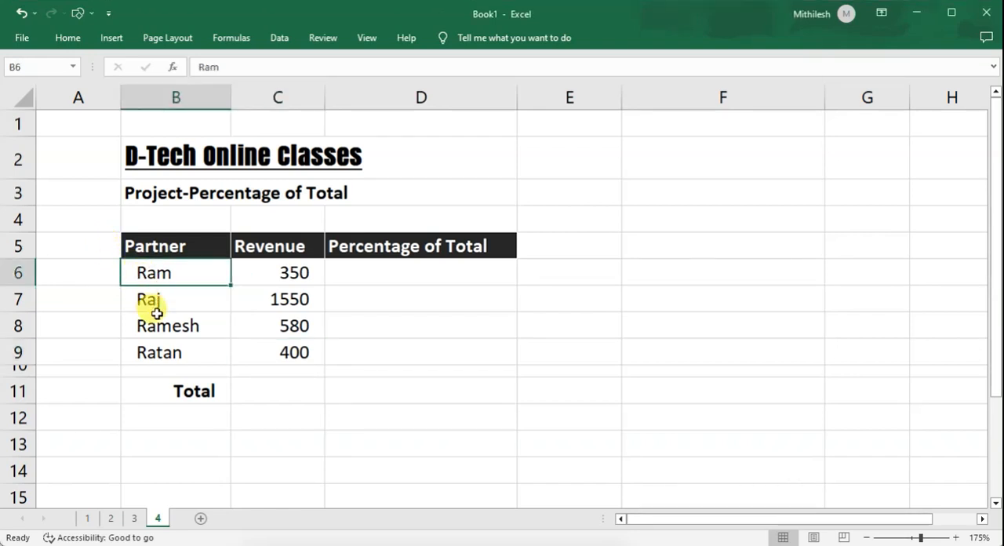
pyautogui.click(162, 301)
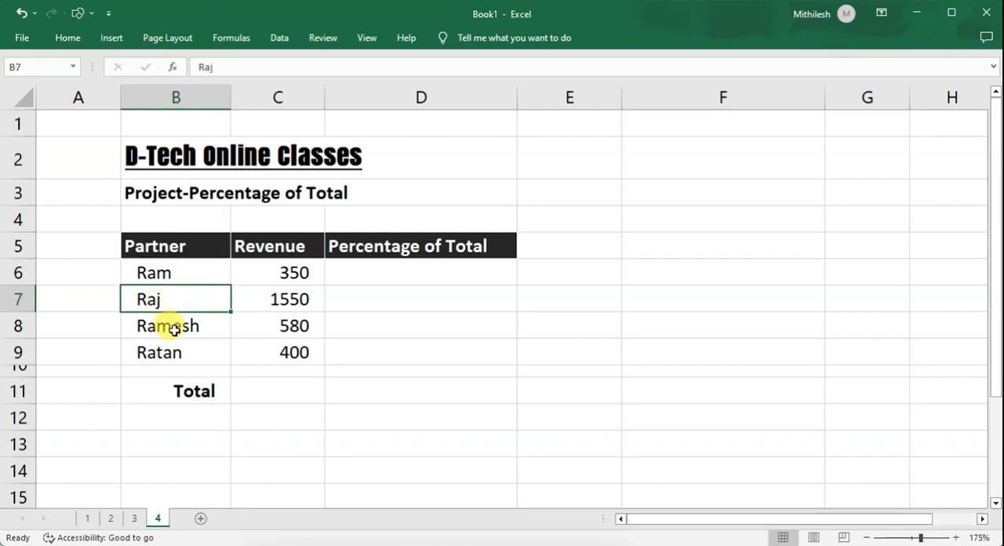
pyautogui.click(171, 330)
pyautogui.click(174, 350)
pyautogui.moveTo(164, 274); pyautogui.dragTo(178, 343)
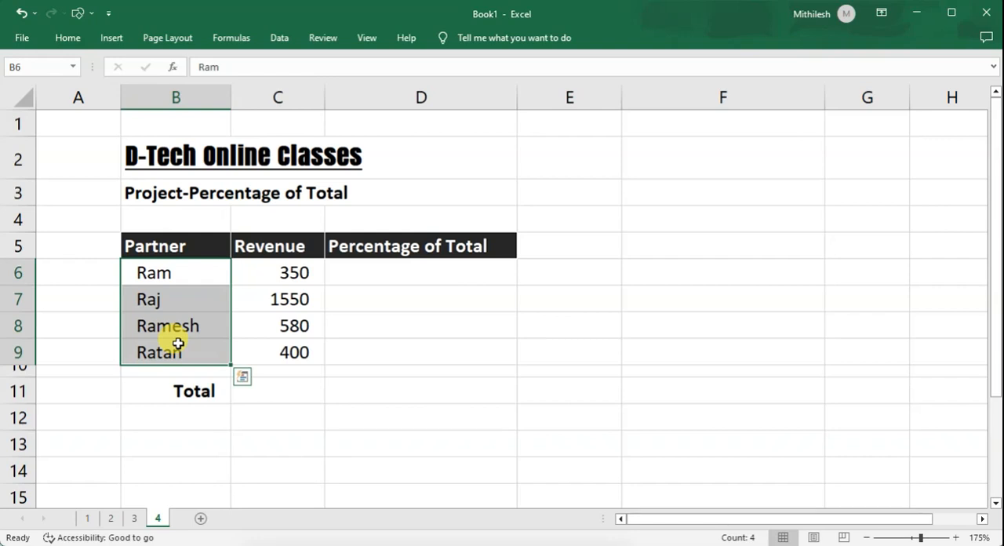
pyautogui.click(167, 280)
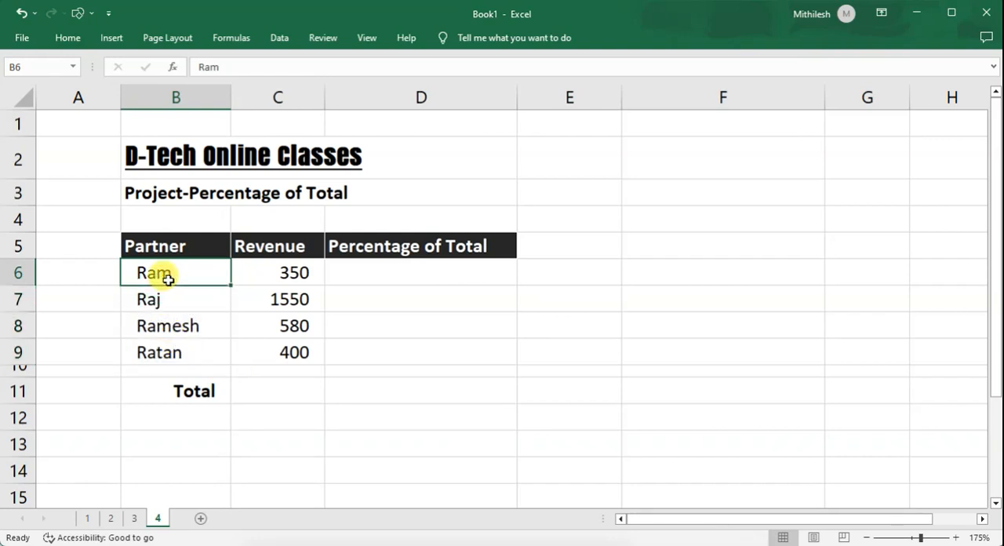
pyautogui.click(274, 274)
pyautogui.click(184, 275)
pyautogui.click(269, 276)
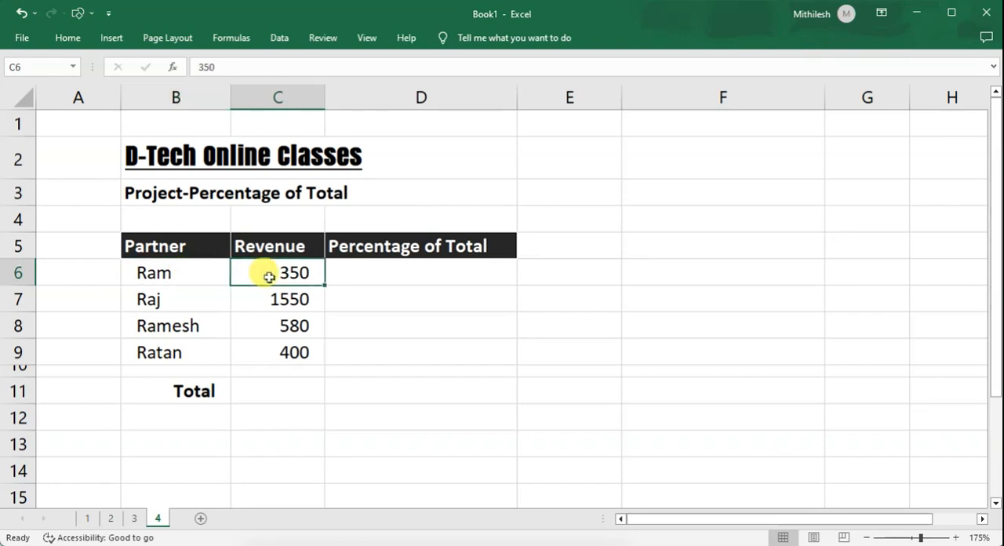
pyautogui.click(193, 302)
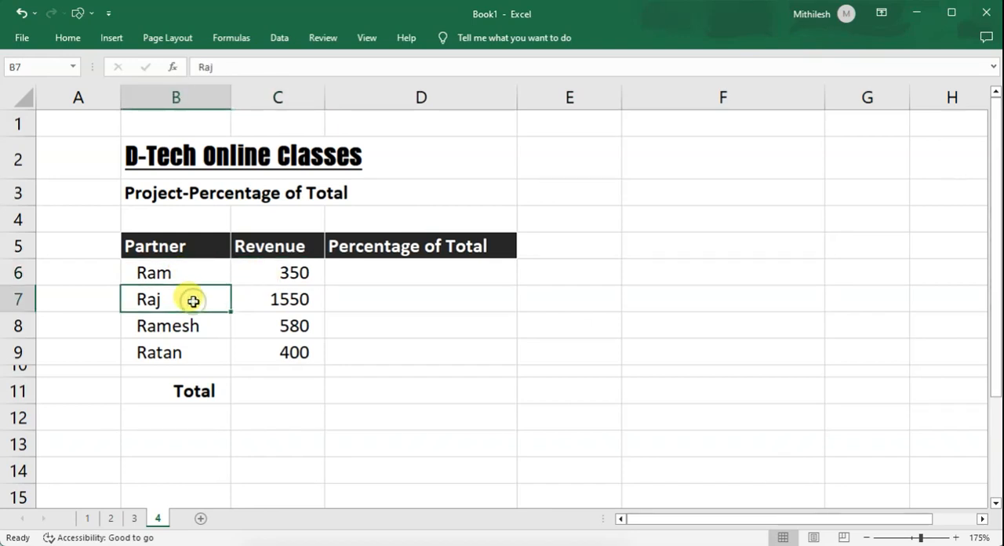
pyautogui.click(258, 302)
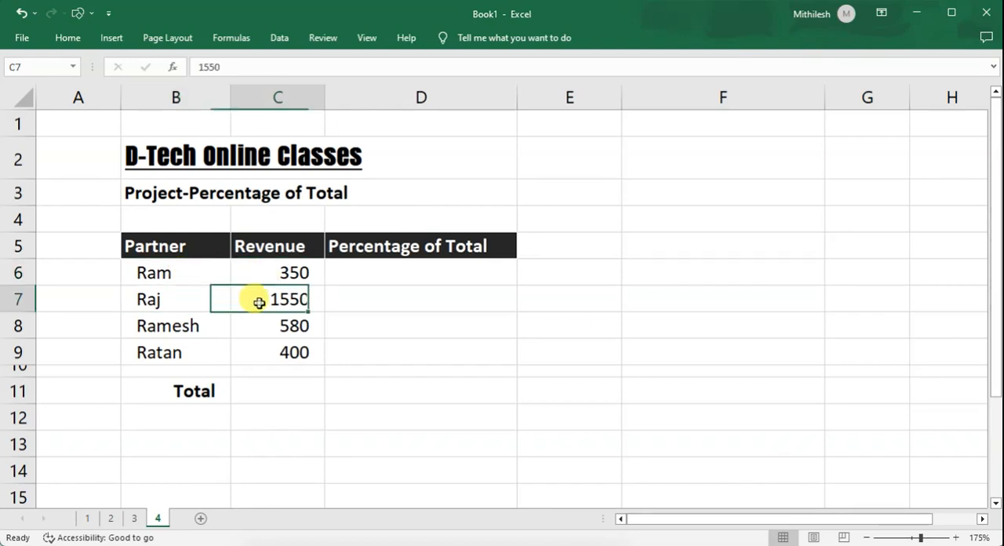
pyautogui.click(208, 327)
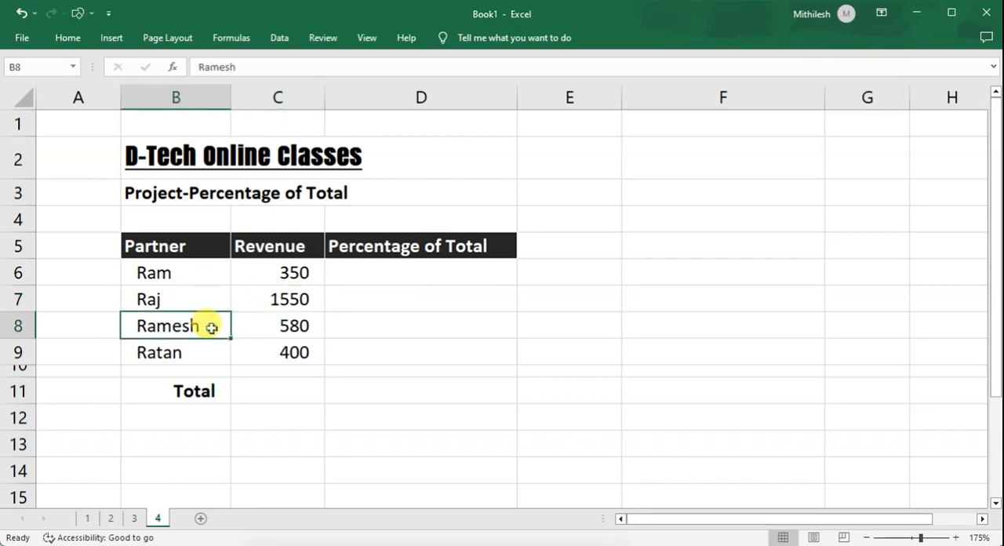
pyautogui.click(260, 326)
pyautogui.click(201, 357)
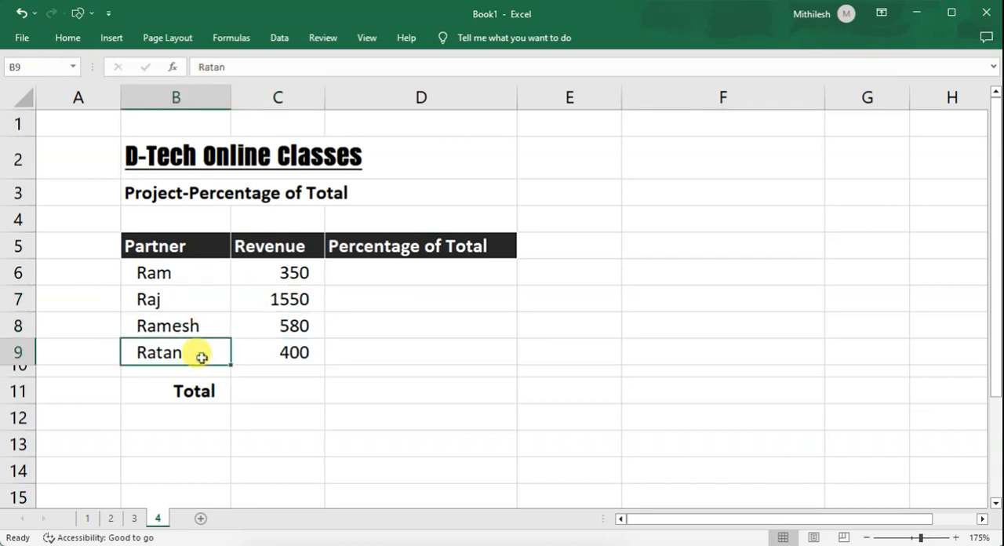
pyautogui.click(257, 358)
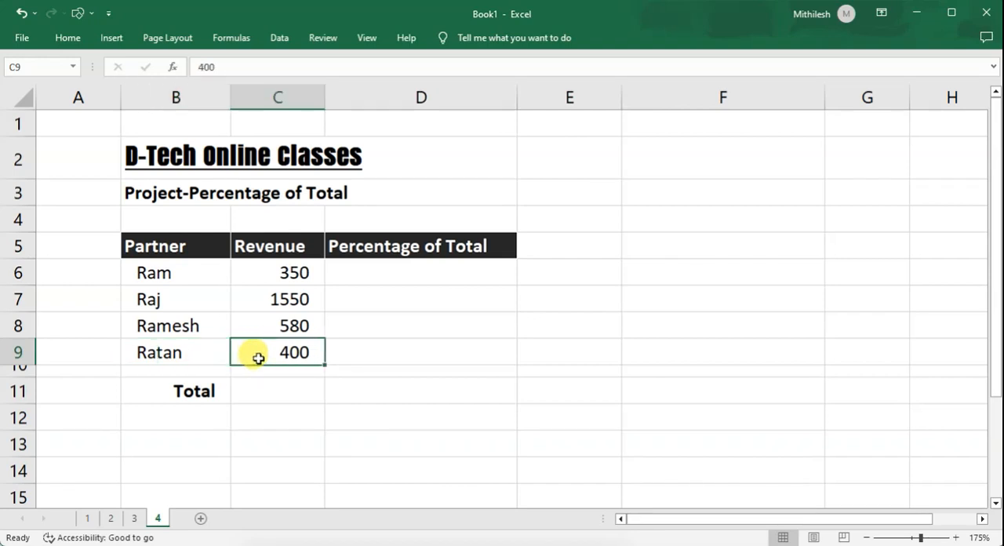
# Choose the Currency number format with the ₹ Hindi symbol for the revenue values in C6:C9.
pyautogui.moveTo(268, 272); pyautogui.dragTo(261, 348)
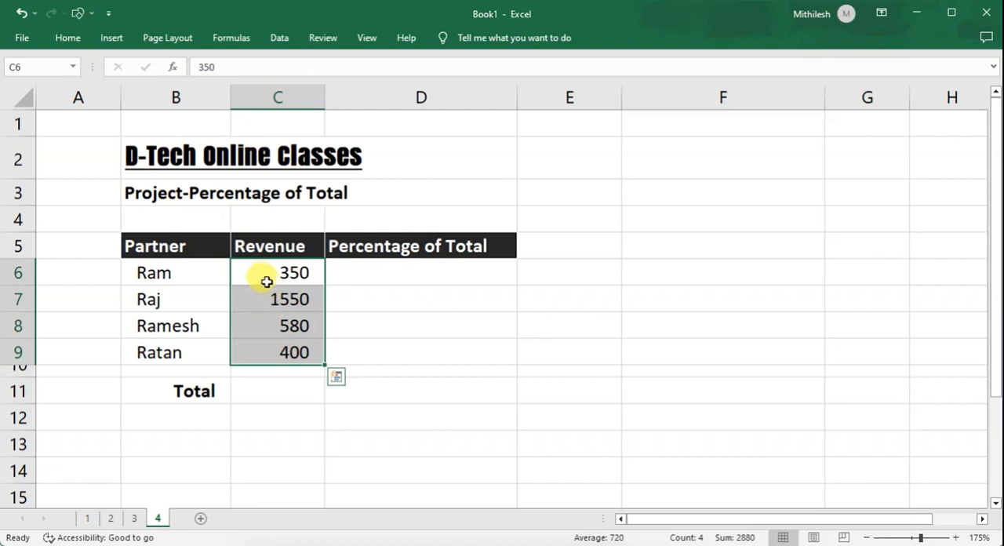
pyautogui.moveTo(264, 272); pyautogui.dragTo(257, 348)
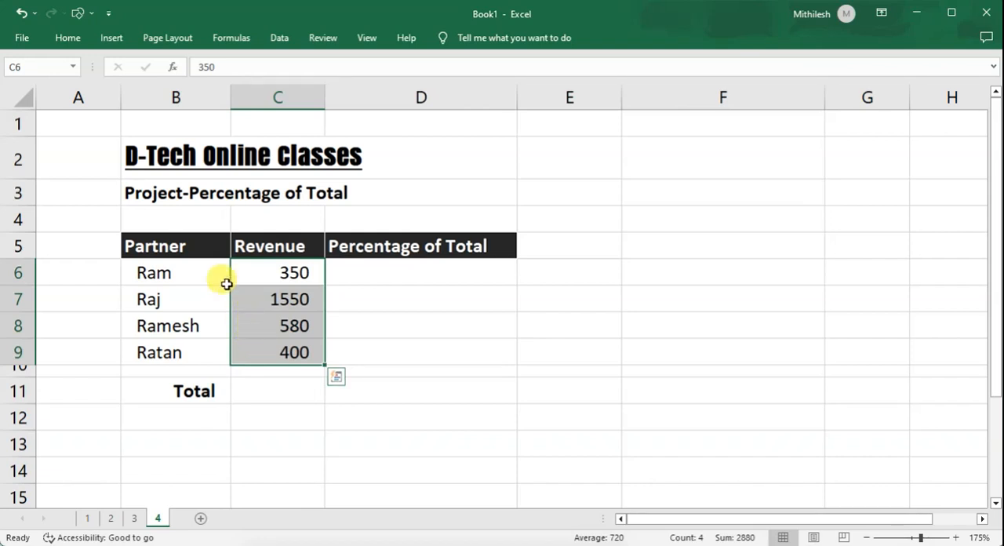
pyautogui.click(69, 38)
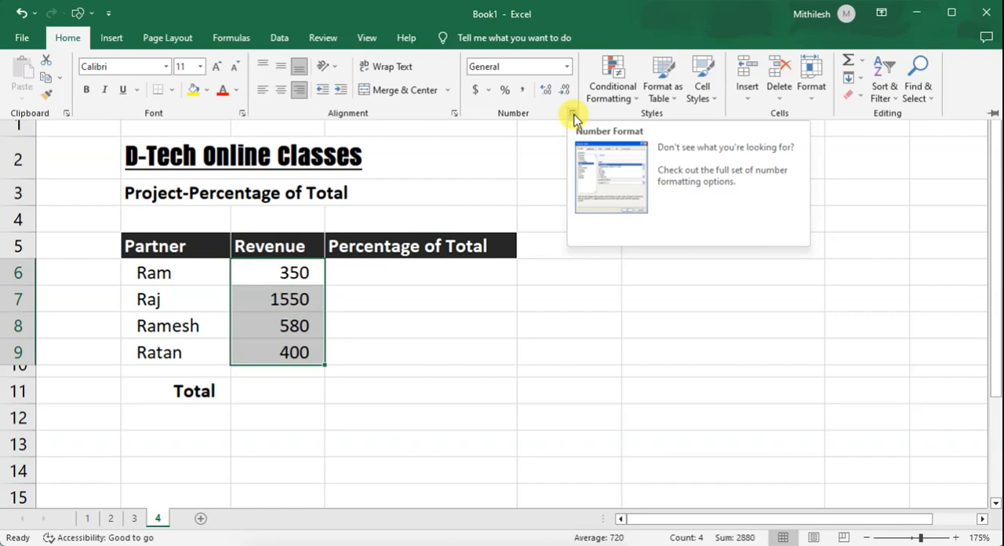
pyautogui.click(573, 117)
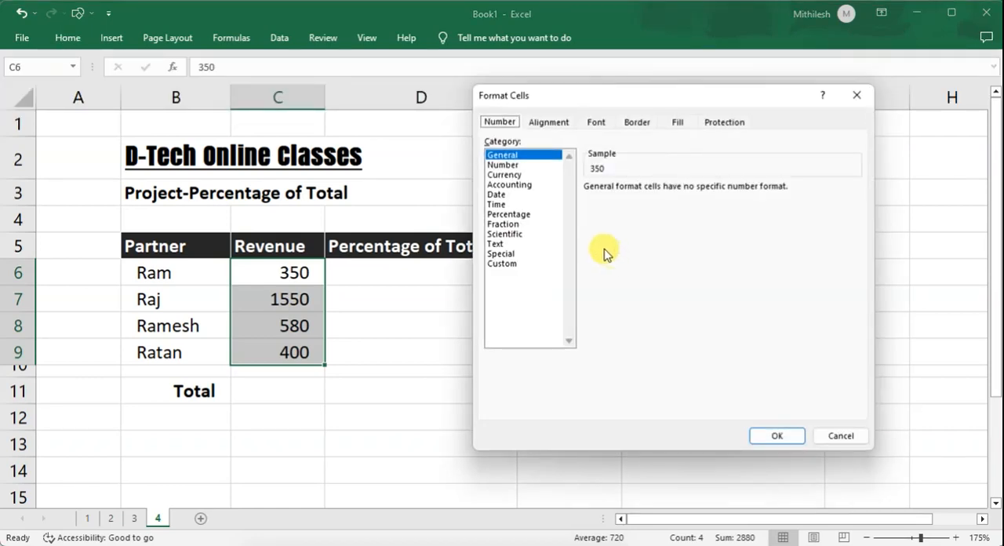
pyautogui.click(505, 177)
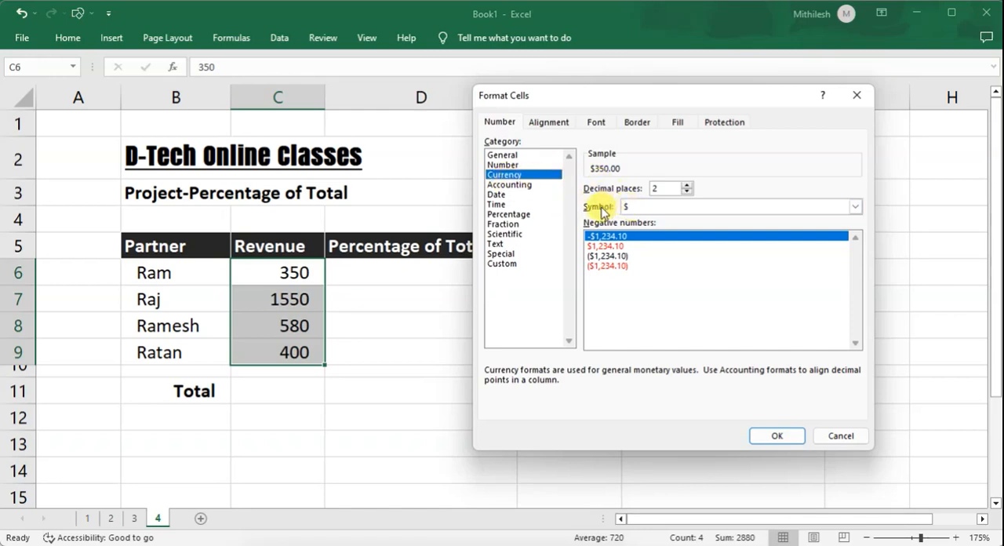
pyautogui.click(855, 207)
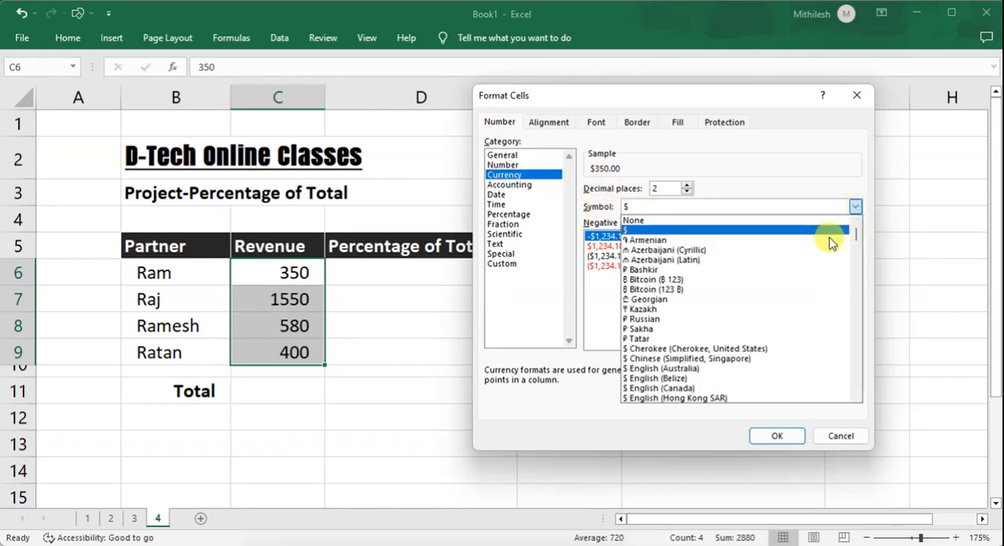
pyautogui.moveTo(856, 240); pyautogui.dragTo(853, 275)
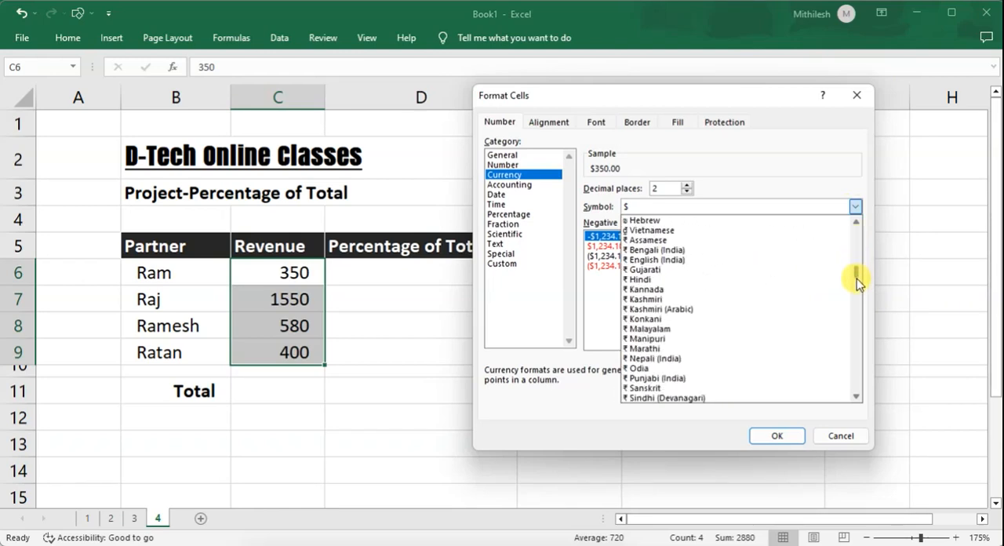
pyautogui.click(664, 280)
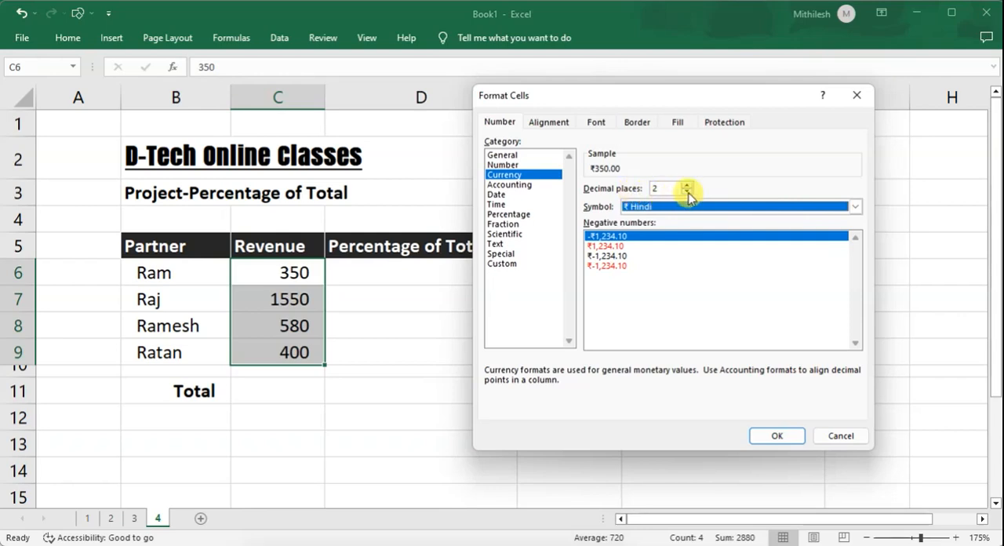
# Set the currency format's decimal places to 0 and apply it to the revenue values.
pyautogui.click(667, 189)
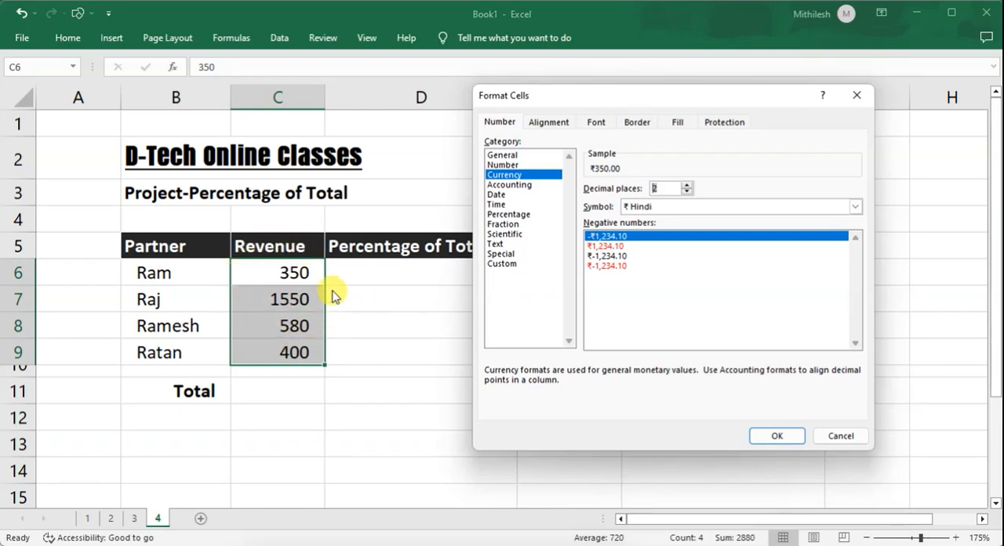
pyautogui.click(686, 191)
pyautogui.click(687, 191)
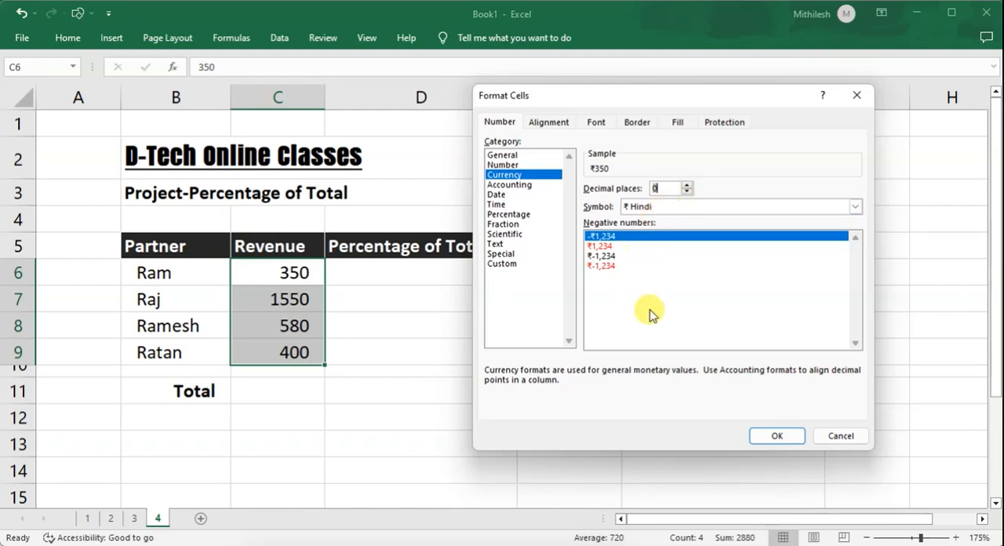
pyautogui.click(775, 437)
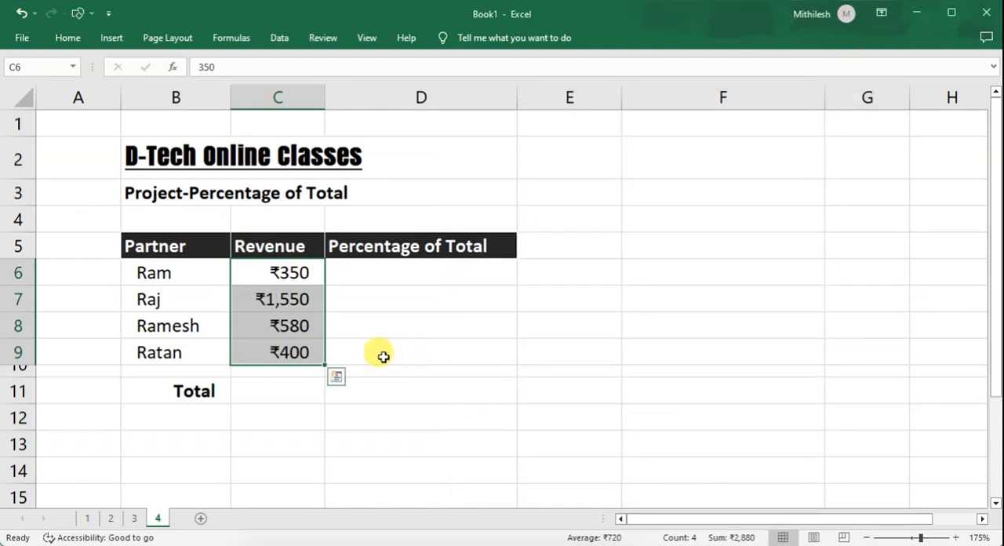
# Calculate the total revenue in C11 with the formula =SUM(C6:C9).
pyautogui.click(287, 276)
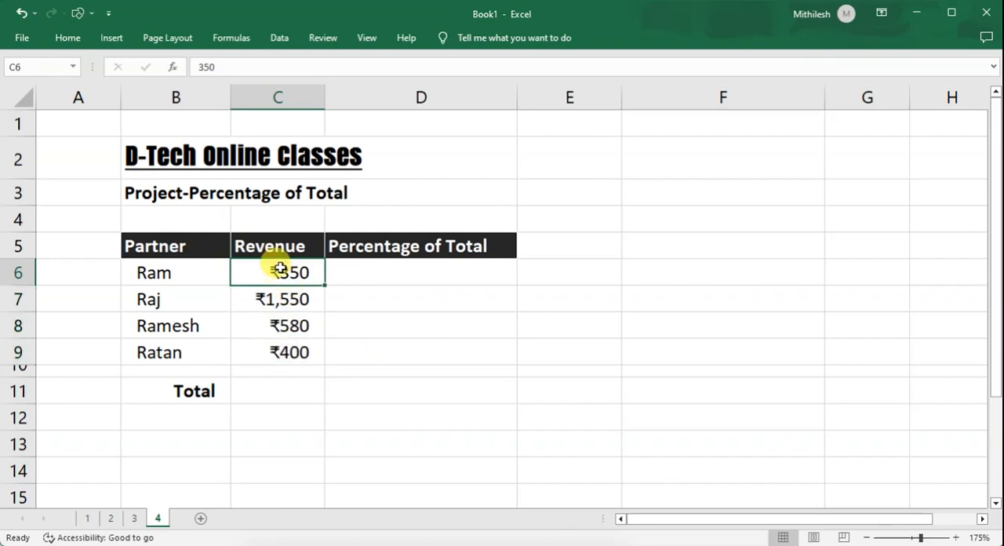
pyautogui.moveTo(281, 269); pyautogui.dragTo(281, 338)
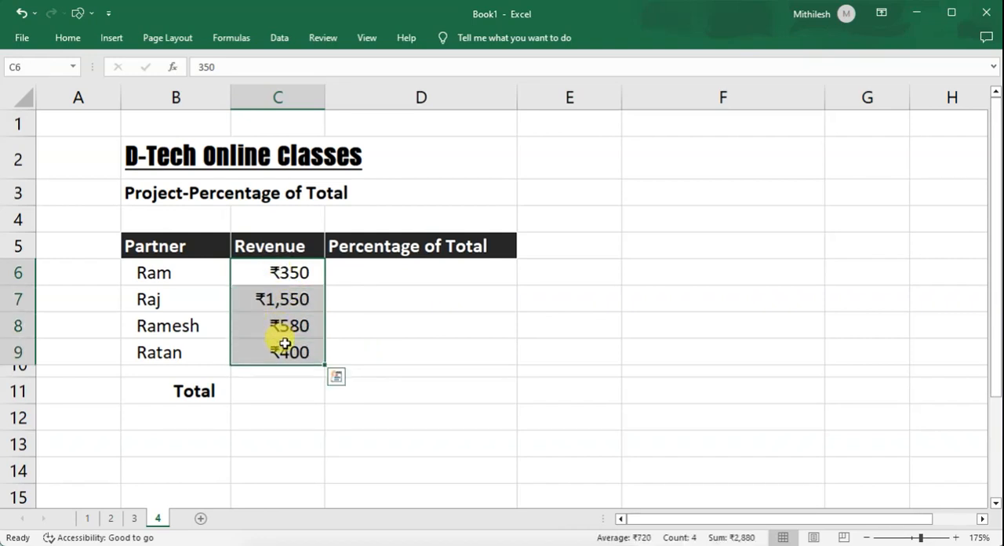
pyautogui.click(265, 390)
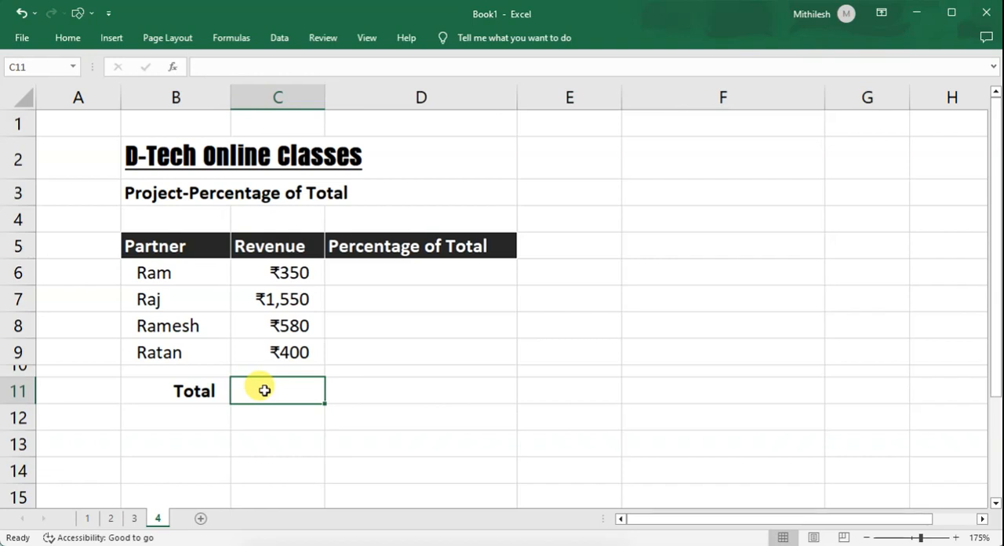
pyautogui.write('s')
pyautogui.press('BackSpace')
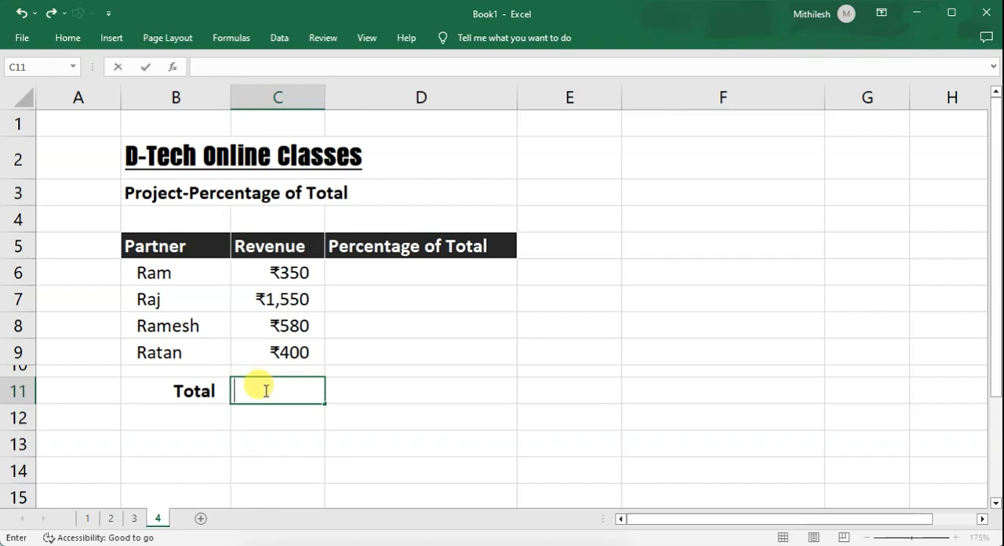
pyautogui.write('=s')
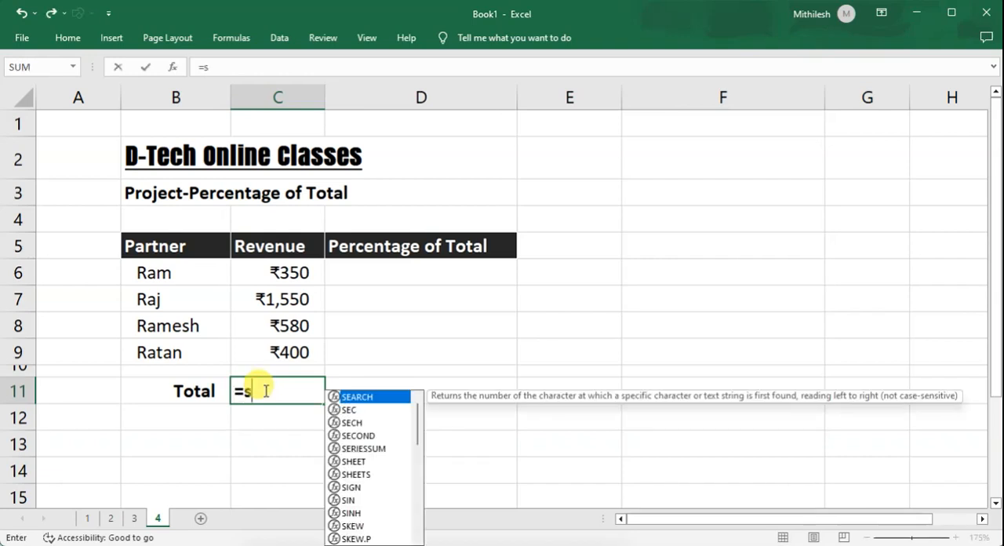
pyautogui.write('um')
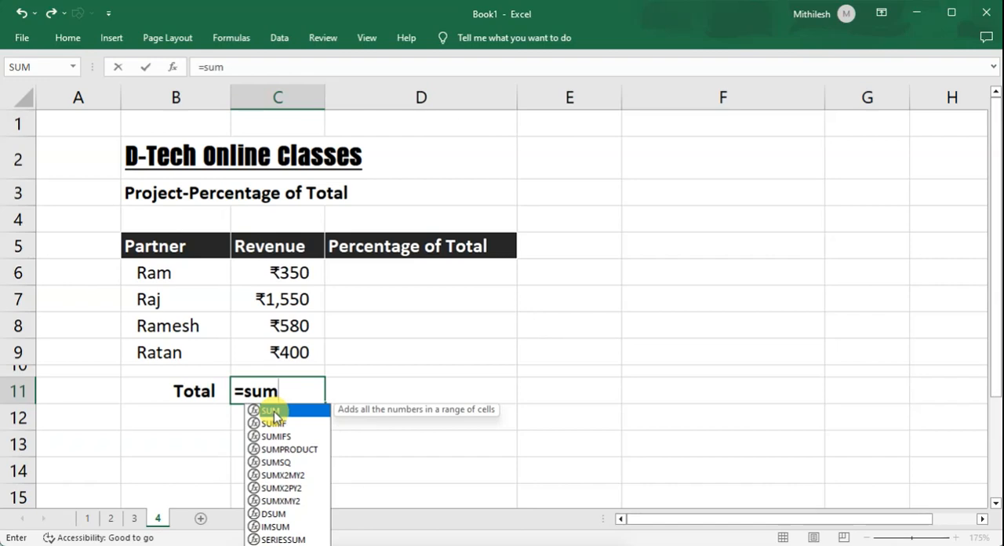
pyautogui.doubleClick(272, 410)
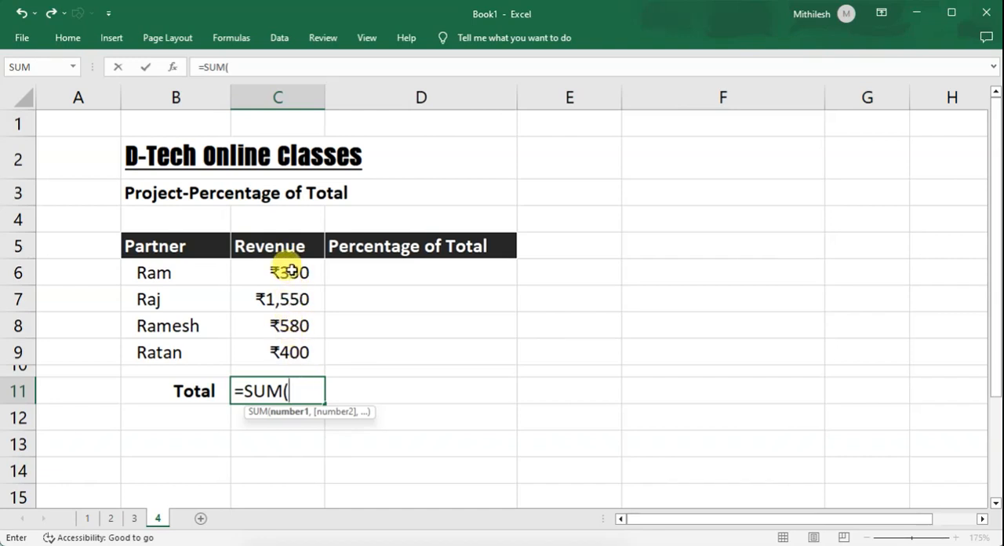
pyautogui.moveTo(291, 270); pyautogui.dragTo(291, 347)
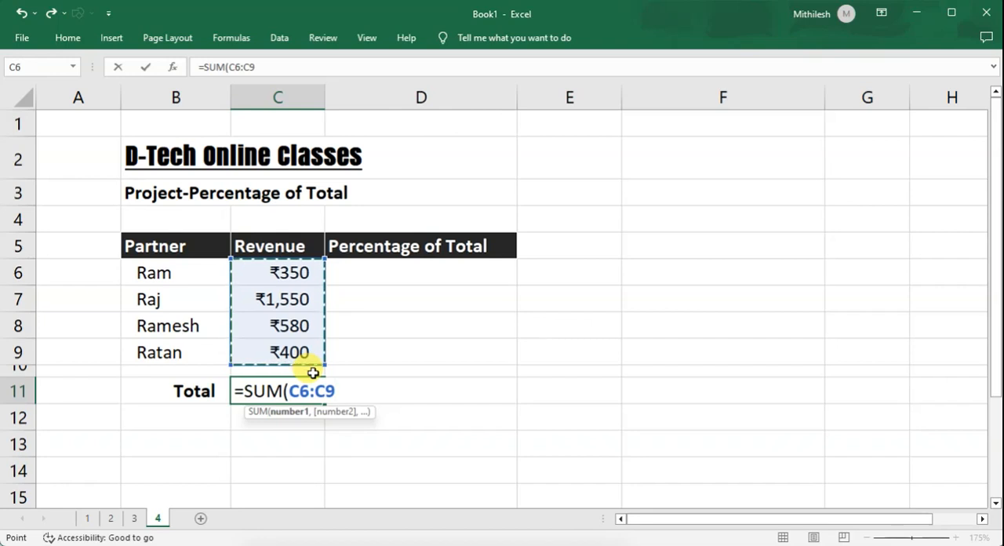
pyautogui.write(')')
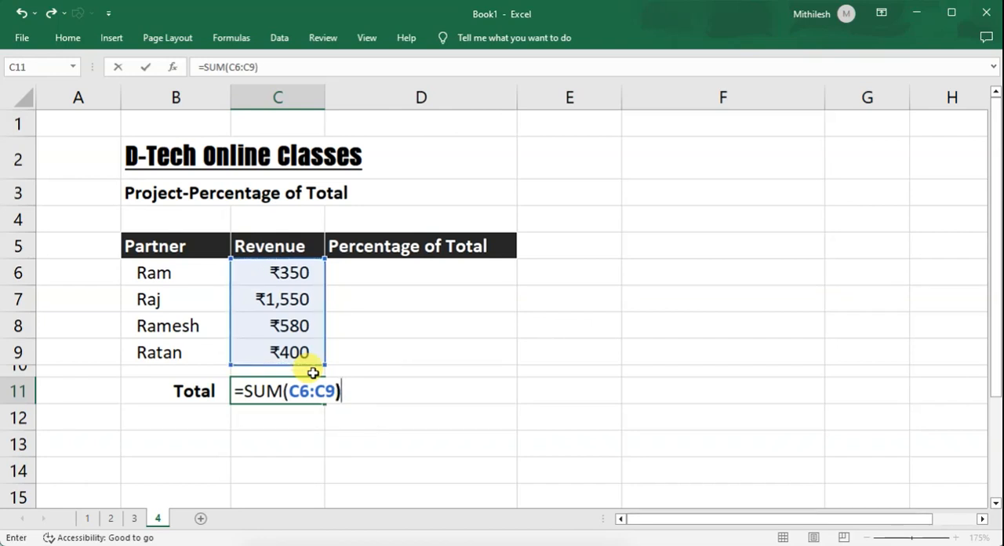
pyautogui.press('Return')
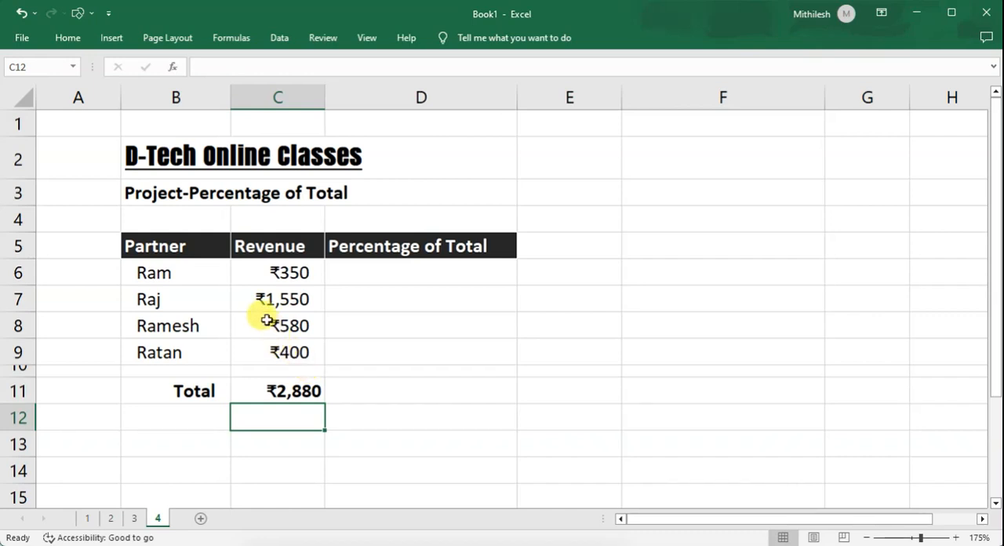
# Review the partners in B6:B9 and the total revenue cell C11.
pyautogui.click(153, 273)
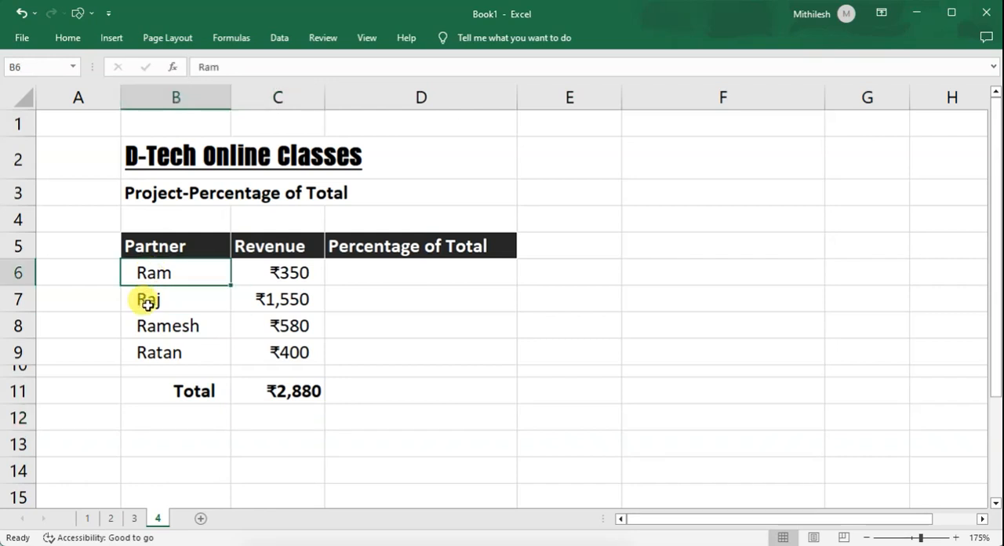
pyautogui.click(143, 298)
pyautogui.click(175, 327)
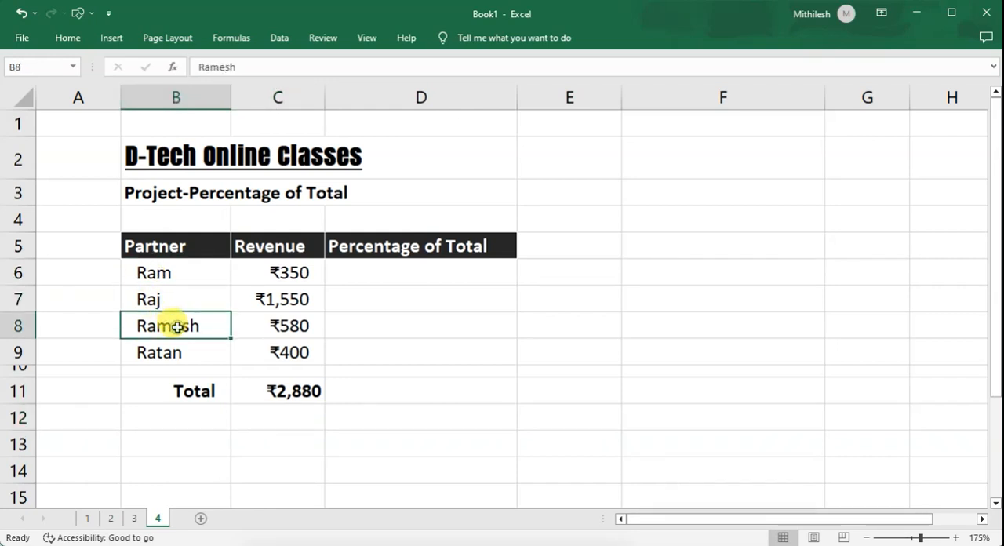
pyautogui.click(177, 352)
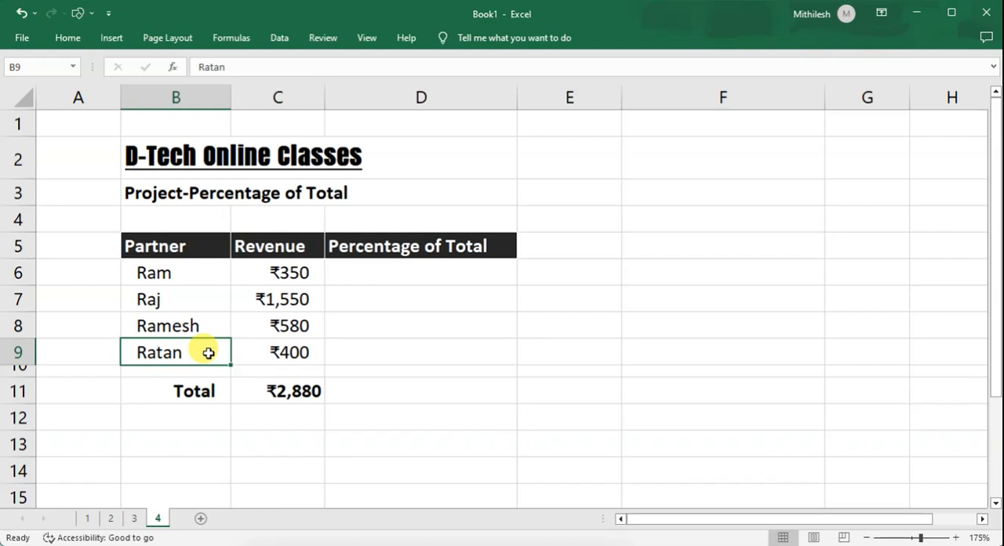
pyautogui.click(273, 391)
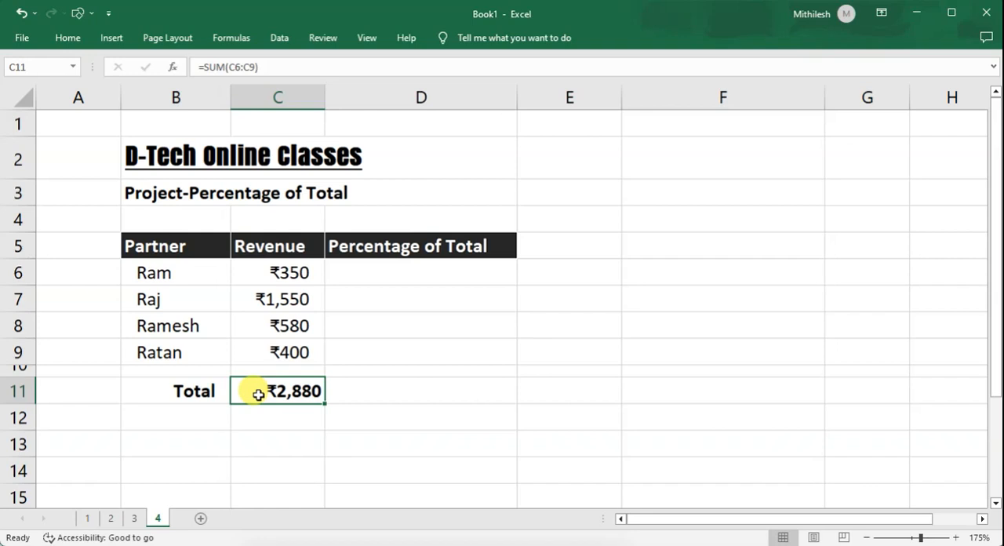
# Examine the first two partners' revenue cells, the empty percentage cell D6 and the total in B11:C11.
pyautogui.click(166, 274)
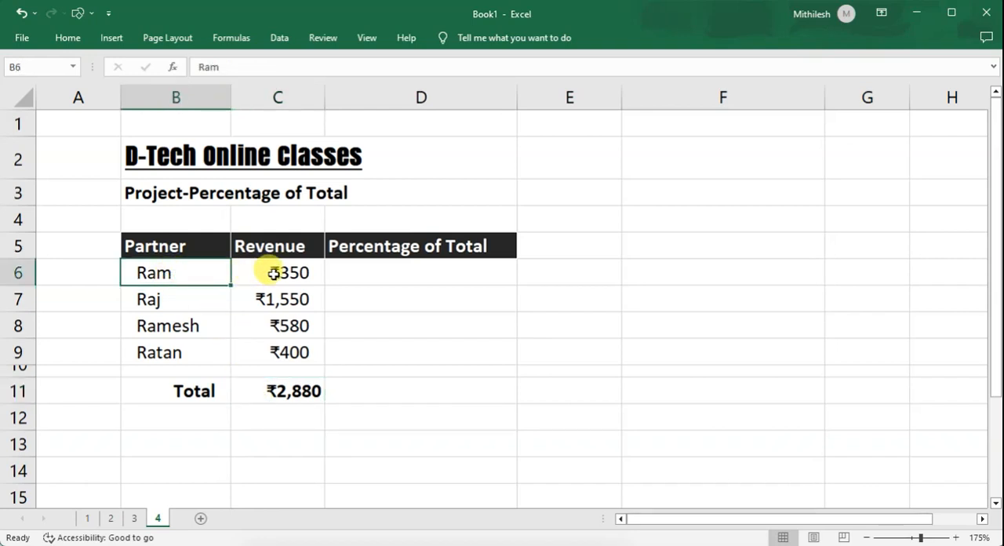
pyautogui.click(267, 273)
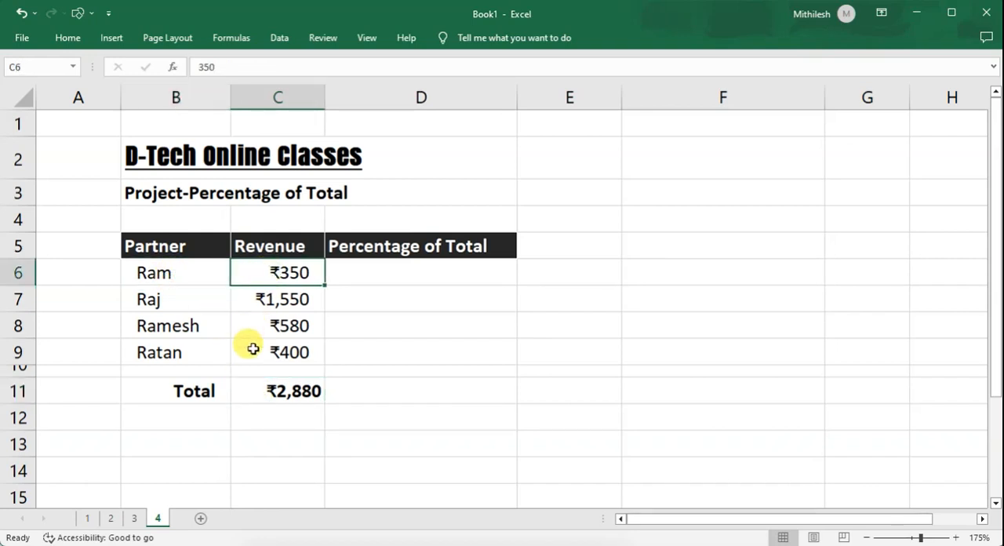
pyautogui.click(262, 391)
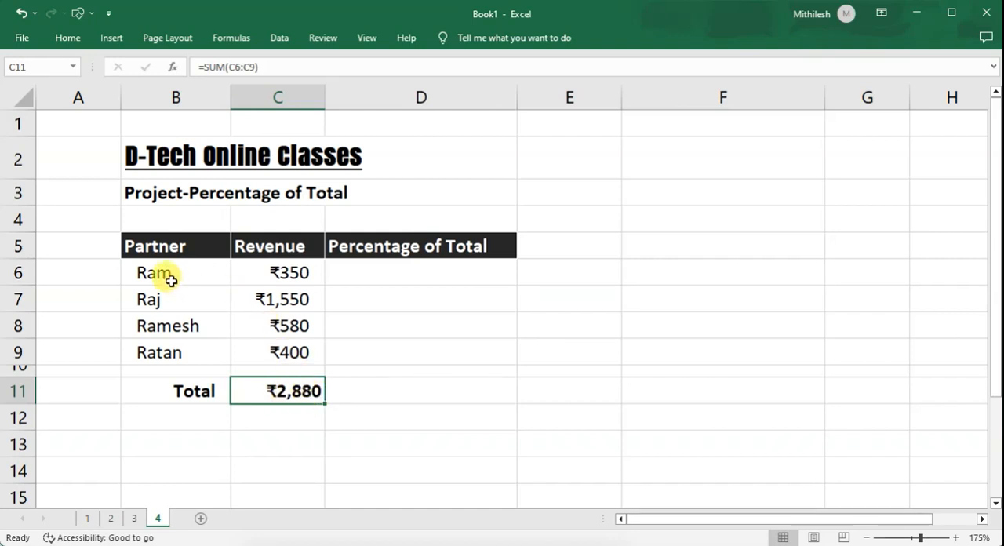
pyautogui.click(290, 276)
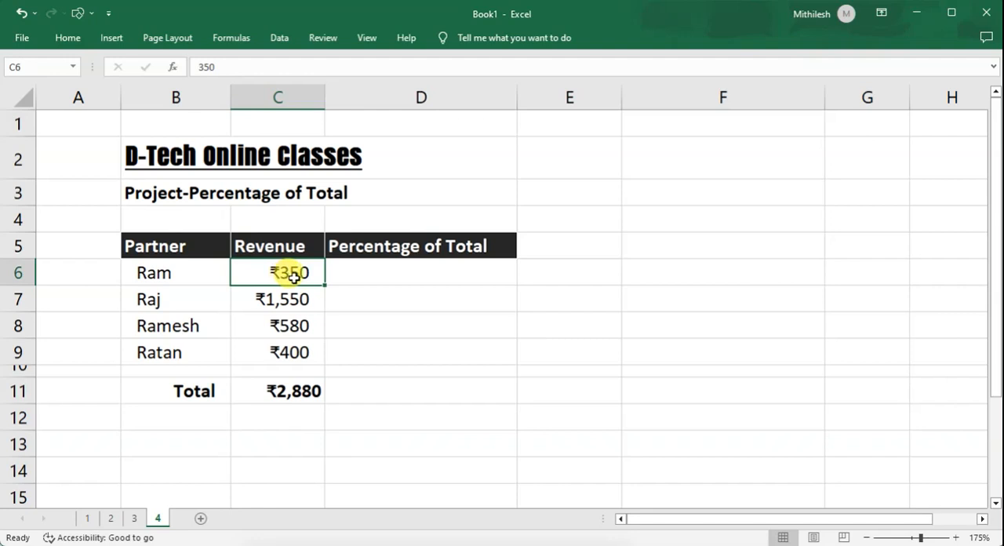
pyautogui.click(381, 275)
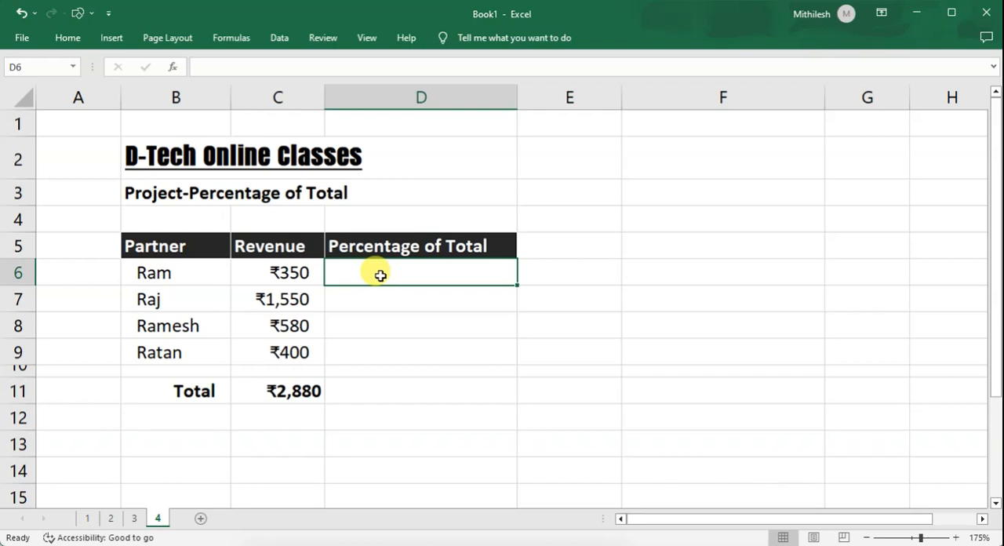
pyautogui.click(302, 271)
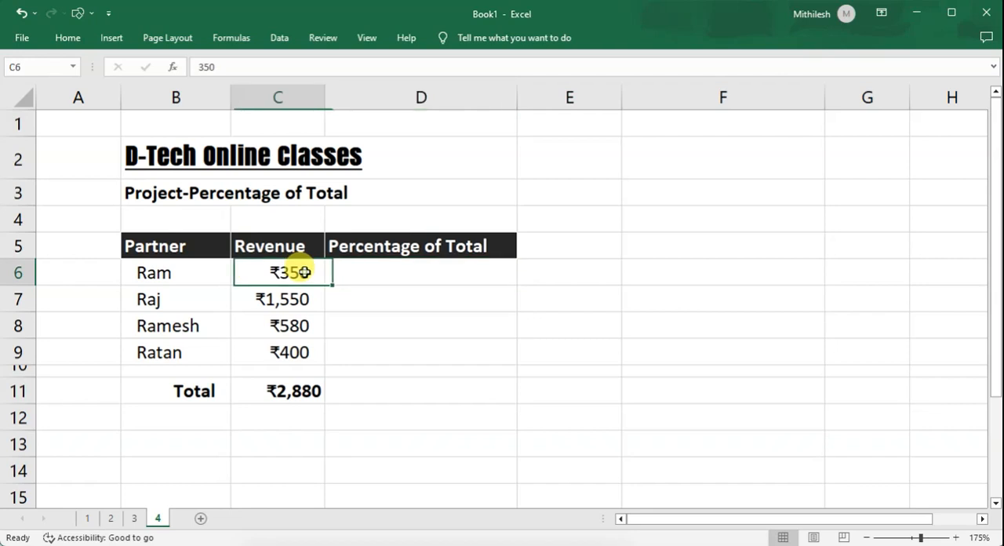
pyautogui.click(290, 304)
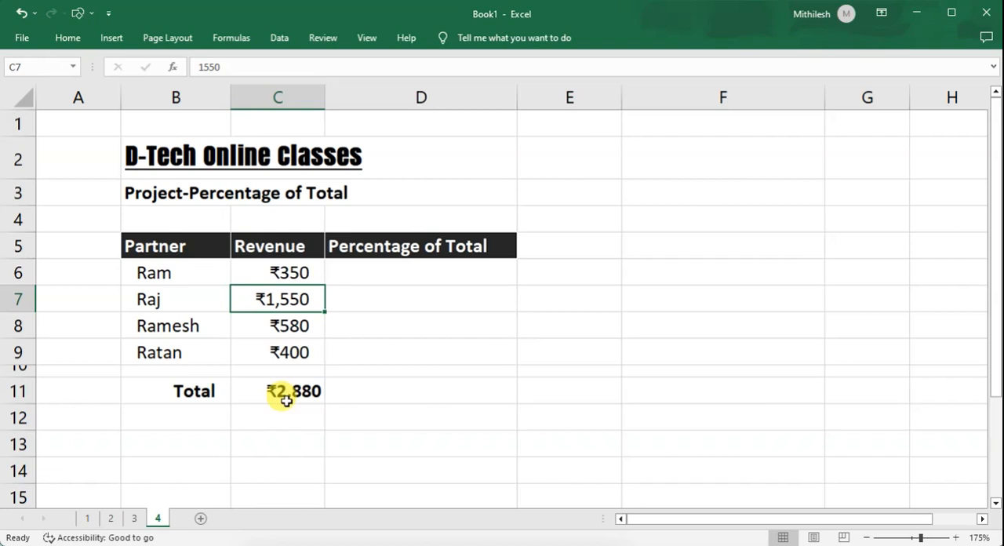
pyautogui.moveTo(175, 389); pyautogui.dragTo(281, 392)
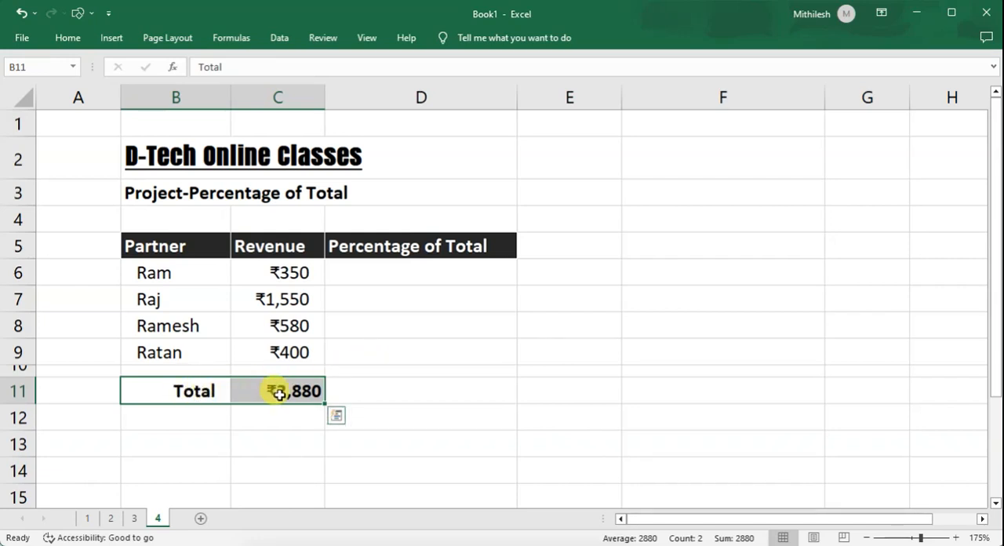
# Calculate the first partner's percentage of the total in D6 with the formula =C6/$C$11, using an absolute reference for the total.
pyautogui.click(360, 283)
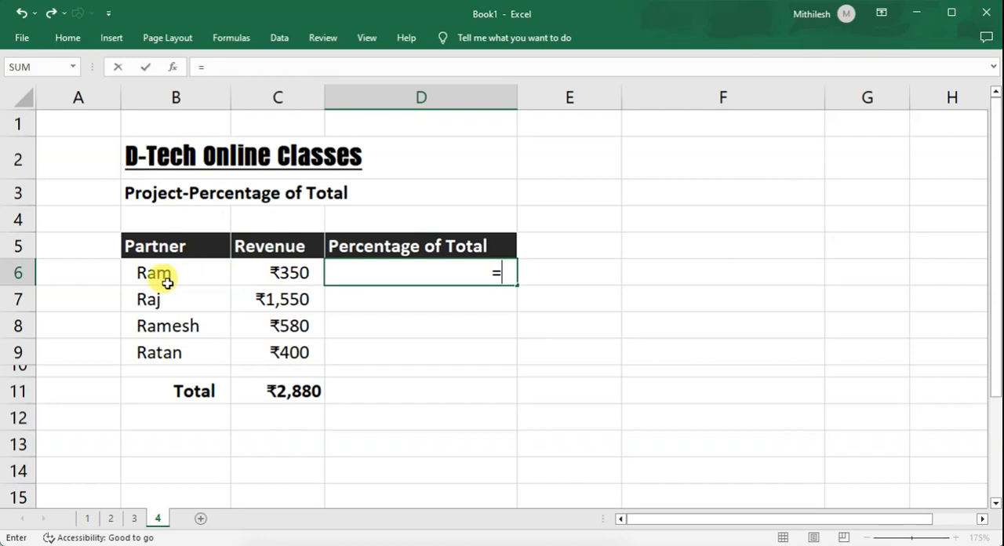
pyautogui.click(290, 276)
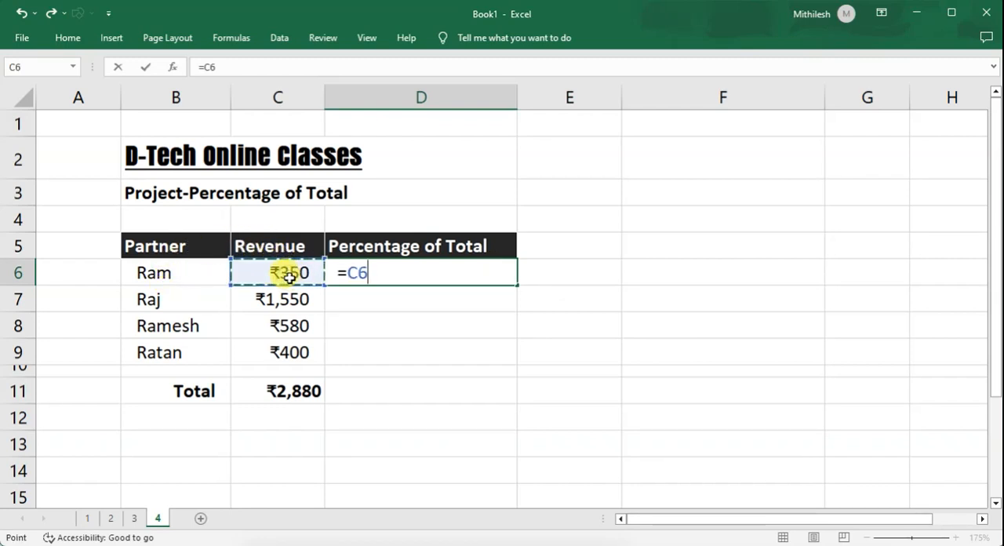
pyautogui.write('/')
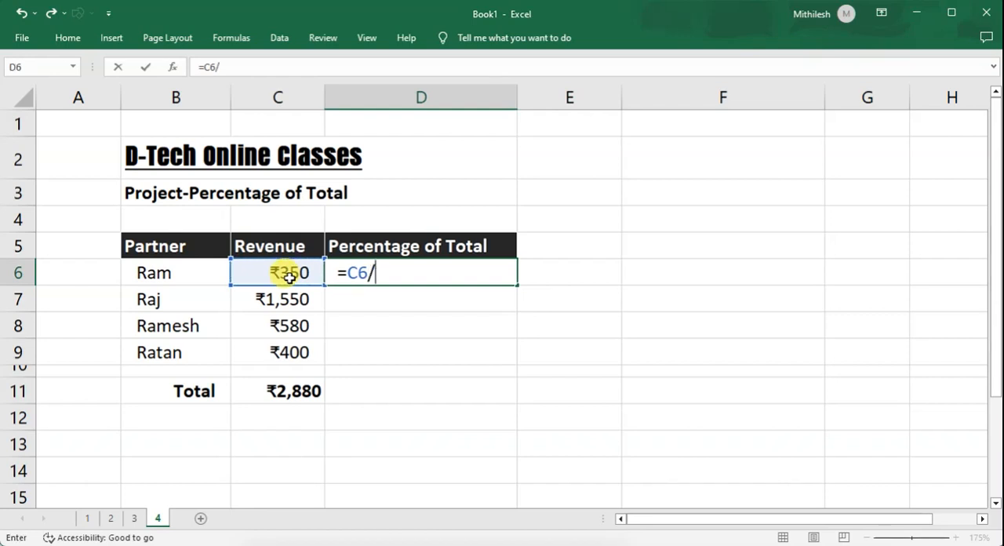
pyautogui.click(293, 394)
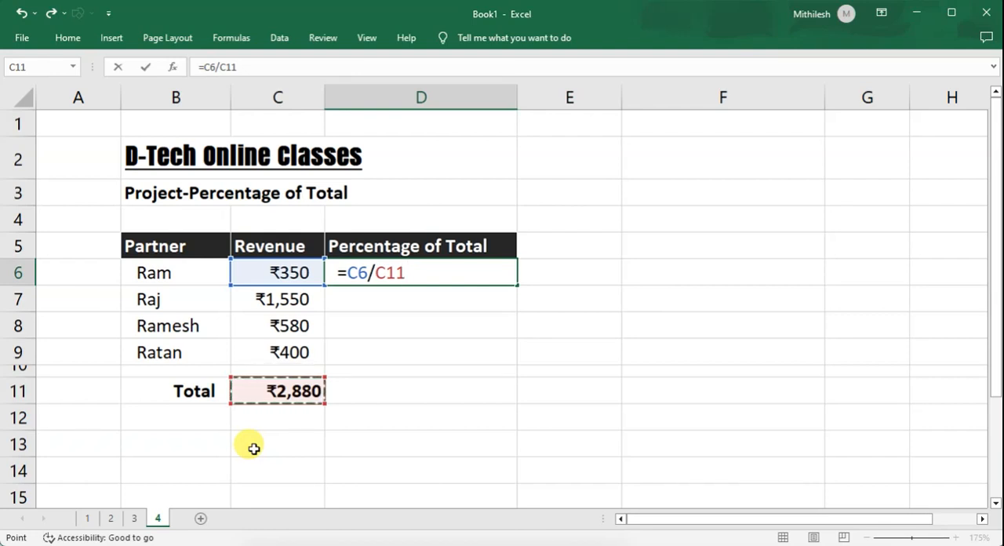
pyautogui.click(393, 273)
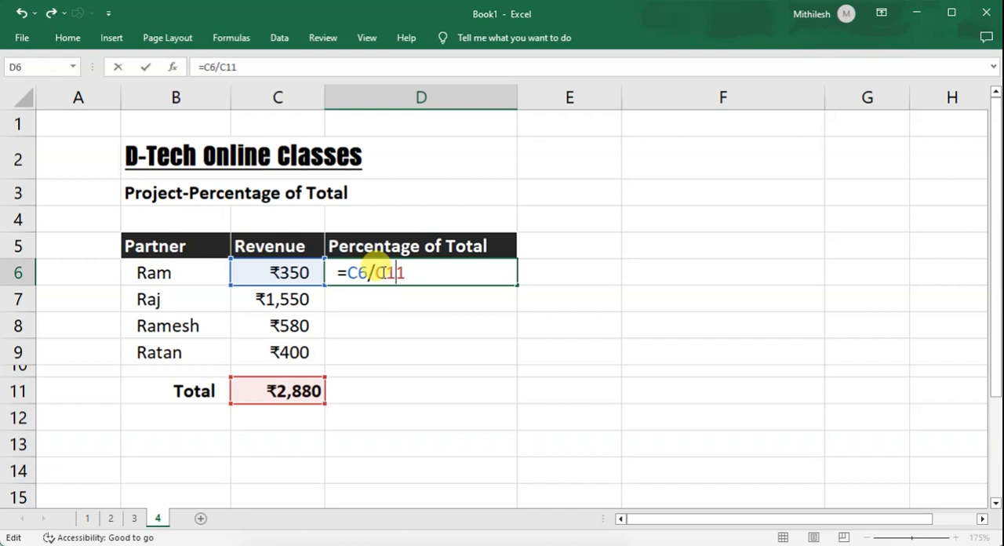
pyautogui.moveTo(375, 273); pyautogui.dragTo(407, 273)
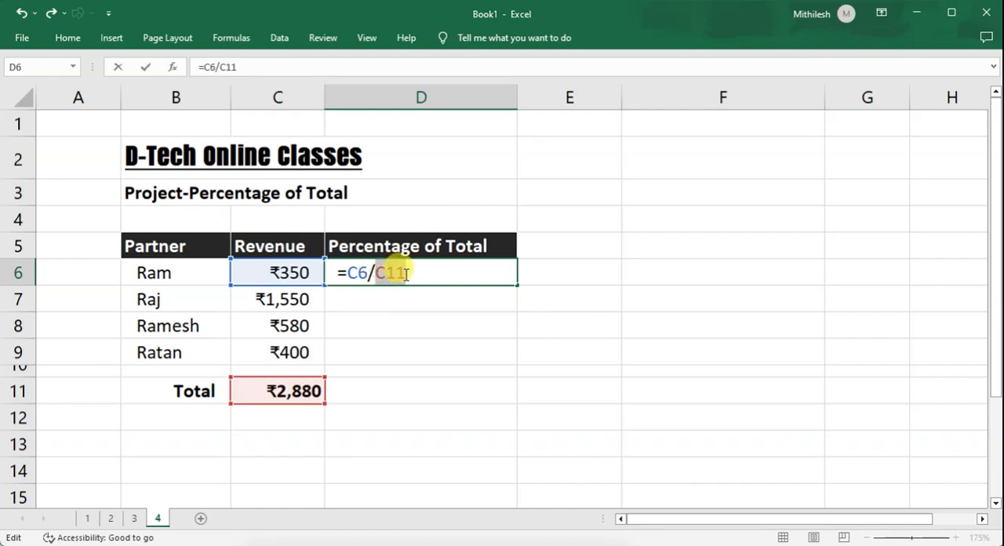
pyautogui.click(392, 272)
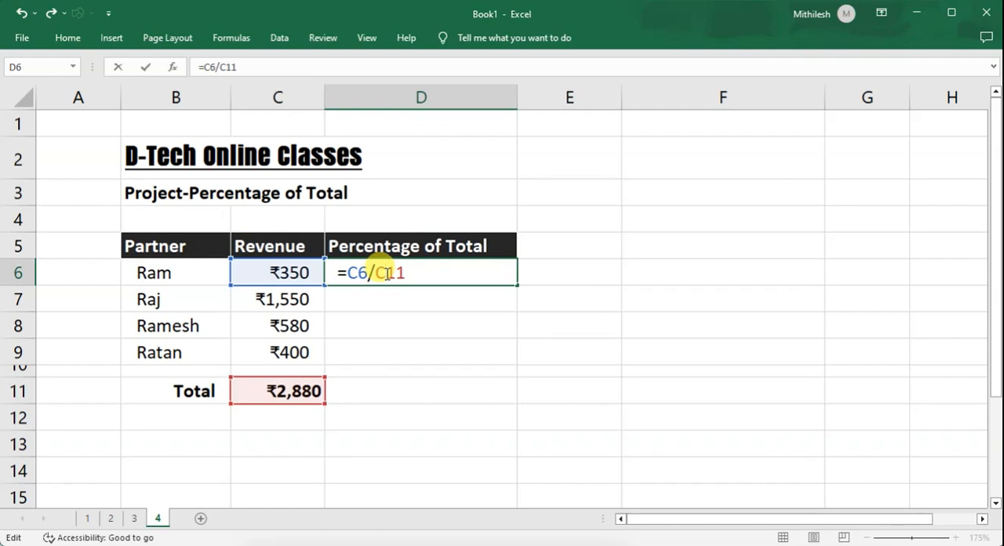
pyautogui.press('F4')
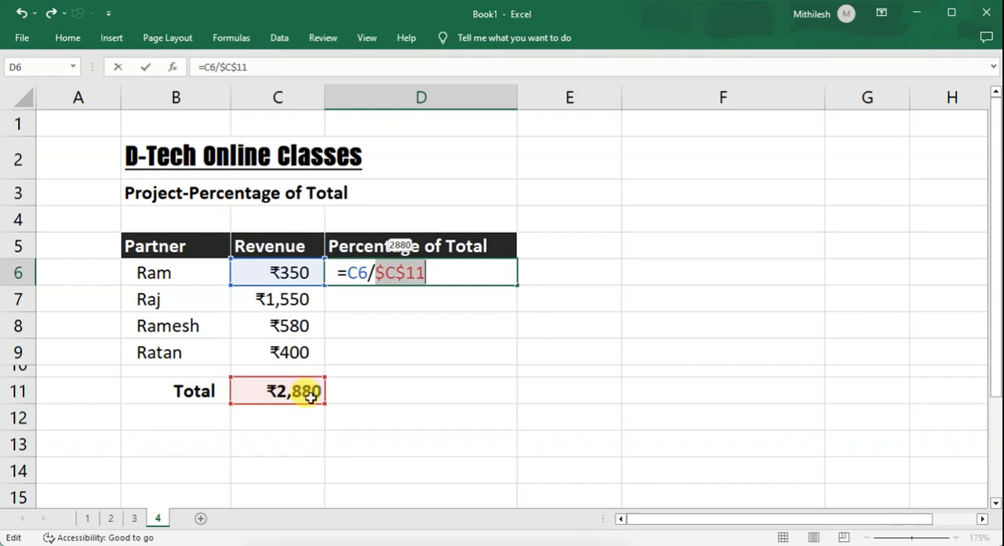
pyautogui.press('Return')
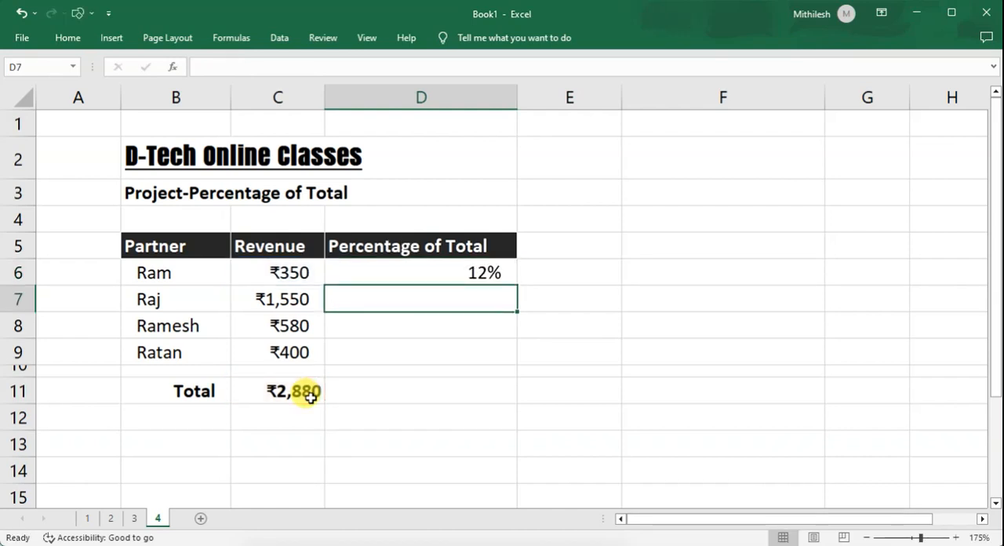
# Fill the percentage formula from D6 down through D9 for the remaining partners.
pyautogui.click(467, 278)
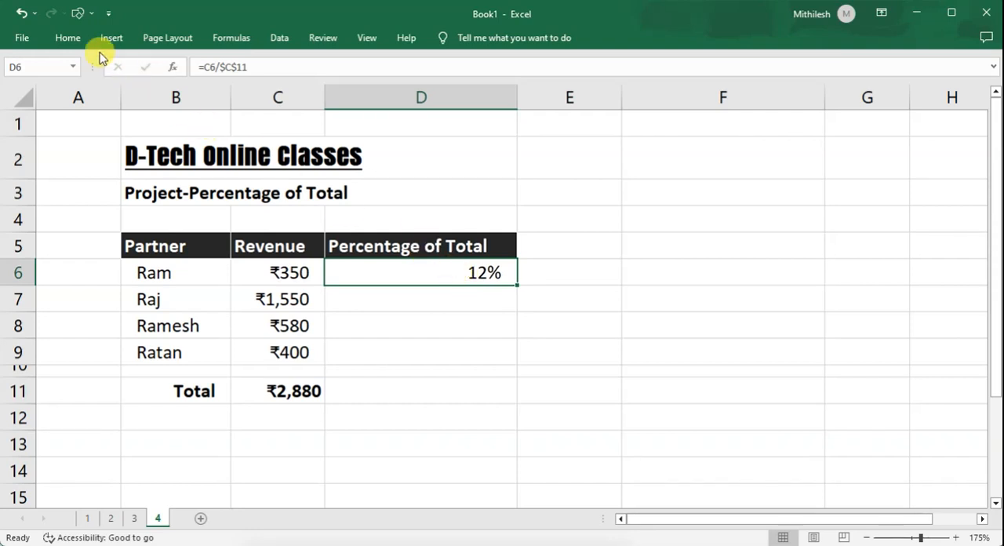
pyautogui.click(71, 38)
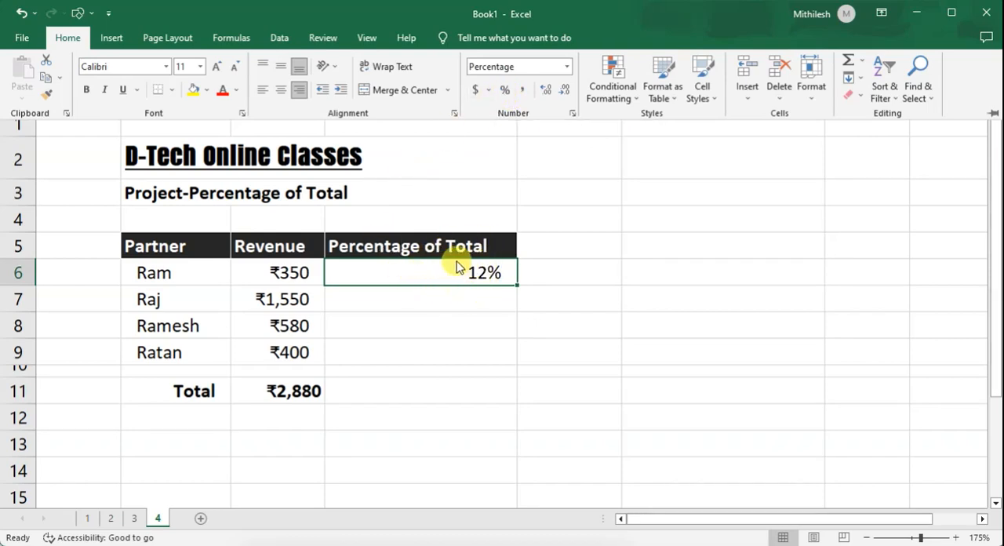
pyautogui.click(516, 284)
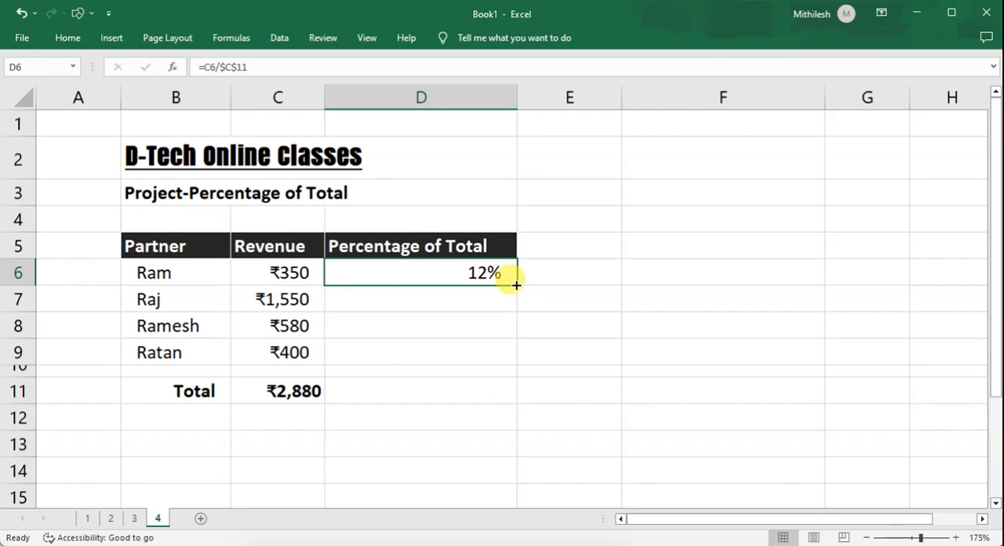
pyautogui.moveTo(516, 286); pyautogui.dragTo(511, 361)
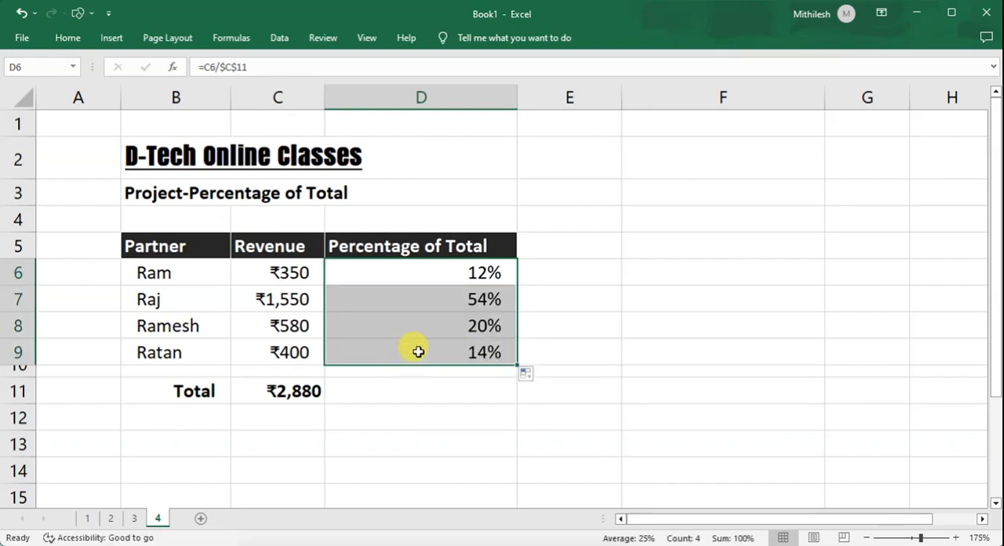
# Examine the percentage formulas in D6:D9 and the total row B11:D11.
pyautogui.click(430, 326)
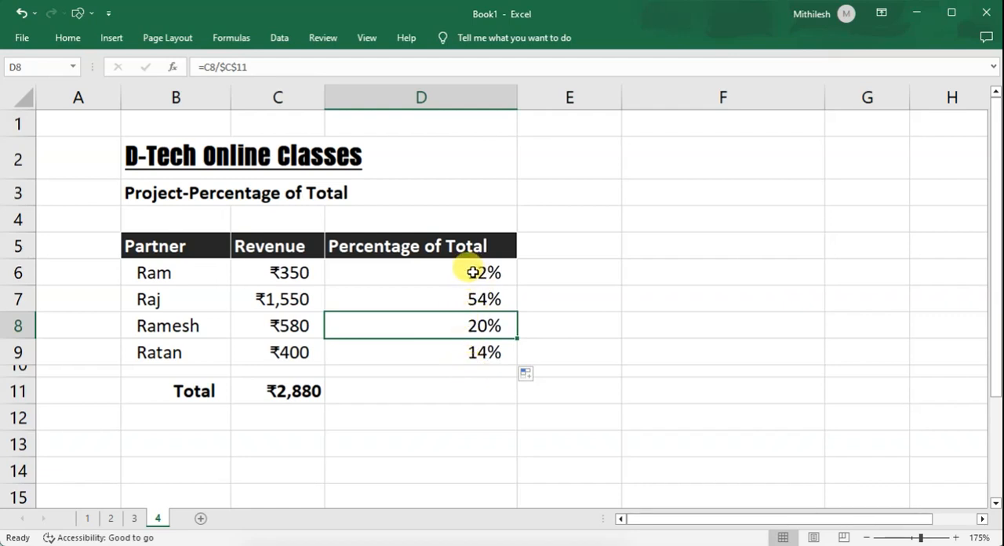
pyautogui.click(448, 269)
pyautogui.click(459, 353)
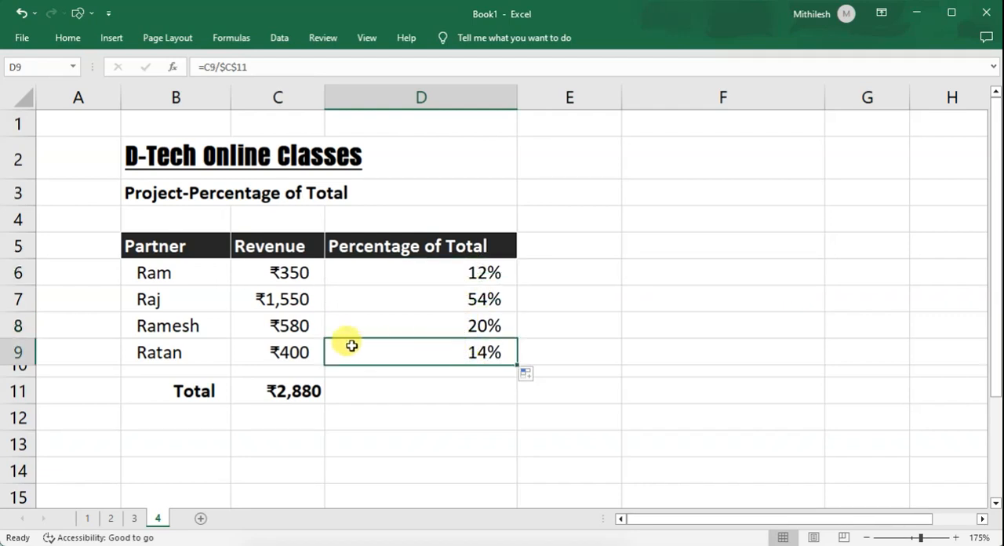
pyautogui.click(452, 298)
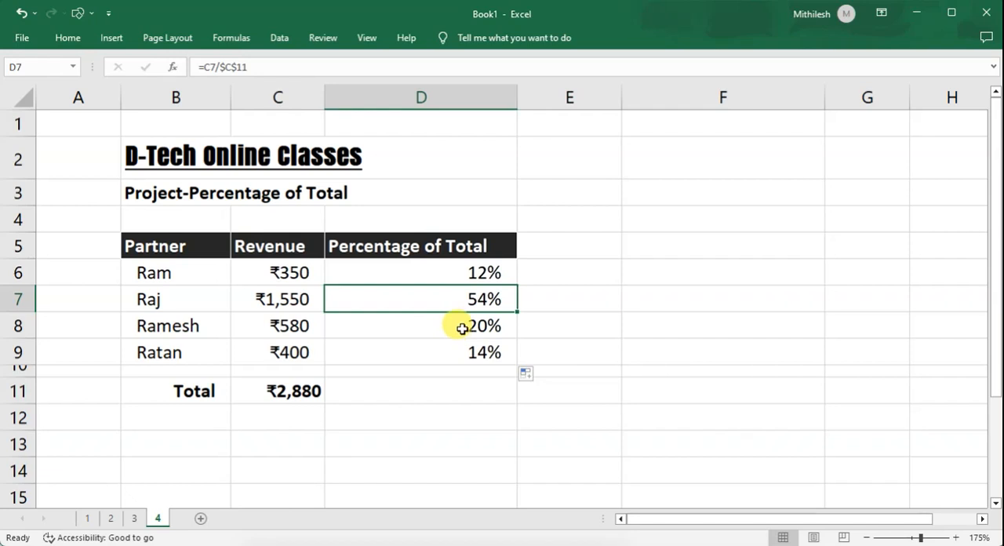
pyautogui.click(462, 327)
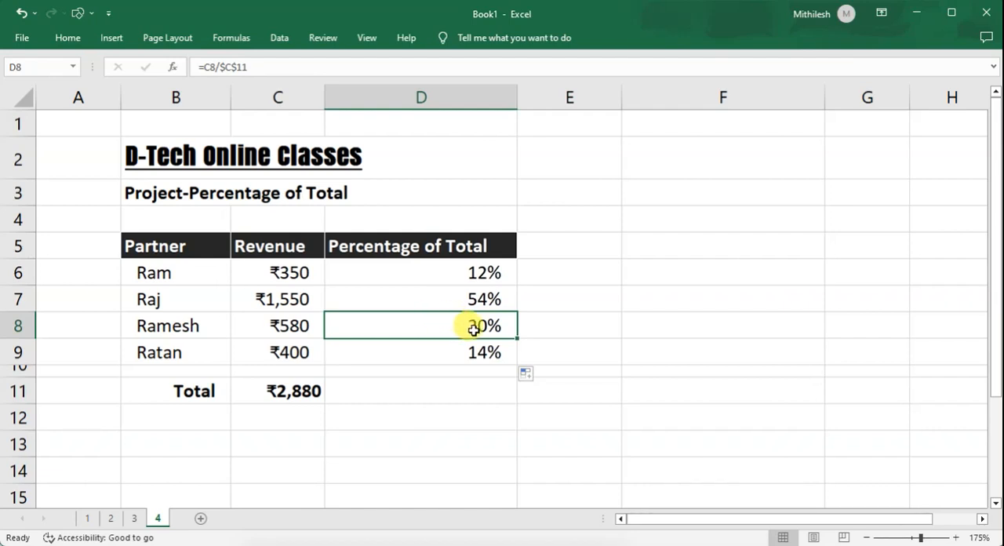
pyautogui.click(429, 385)
pyautogui.moveTo(164, 388); pyautogui.dragTo(468, 396)
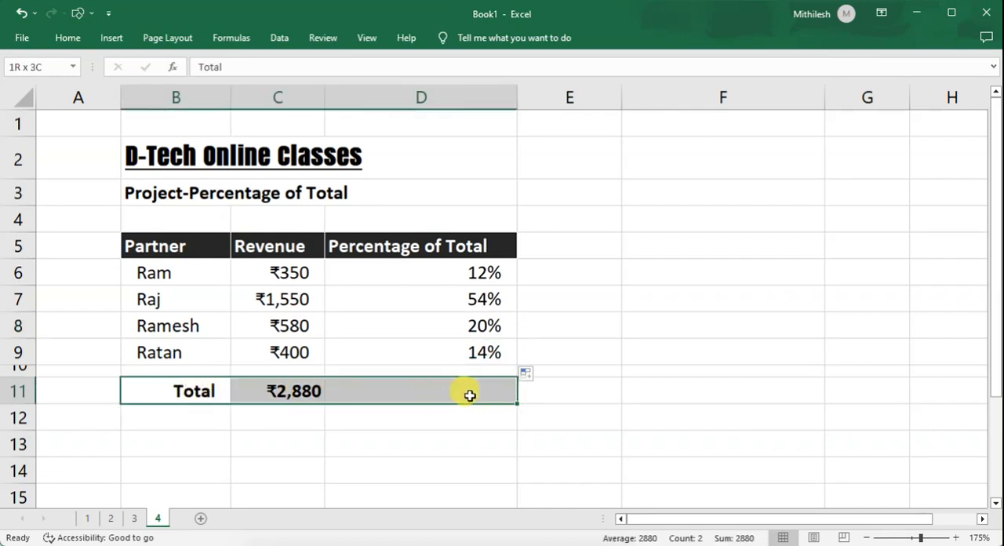
pyautogui.click(685, 352)
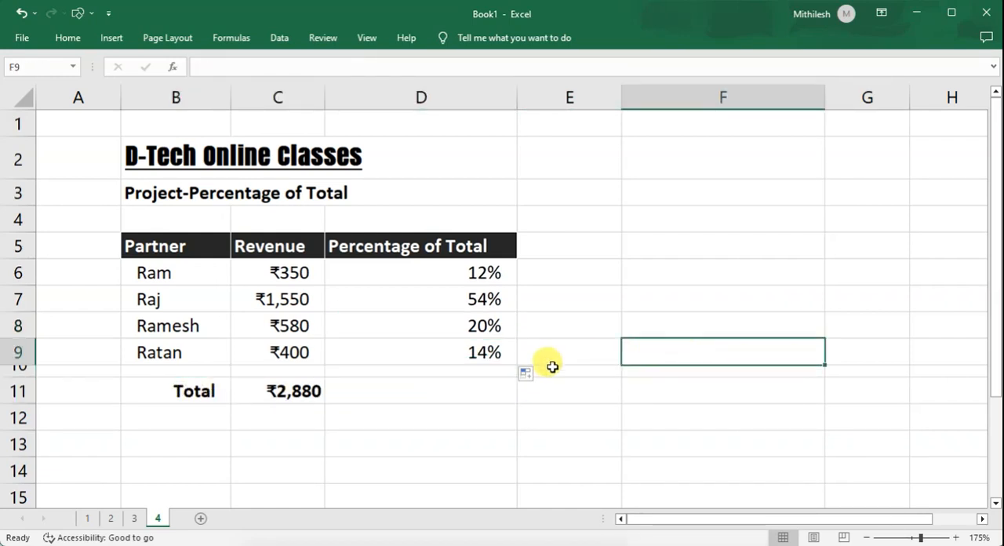
pyautogui.click(147, 358)
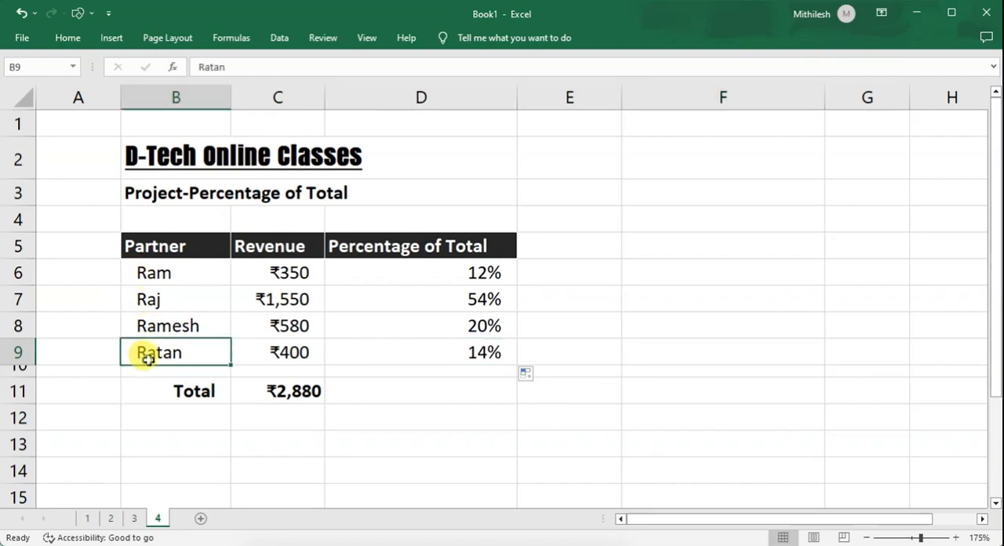
pyautogui.click(127, 393)
pyautogui.moveTo(247, 394); pyautogui.dragTo(474, 396)
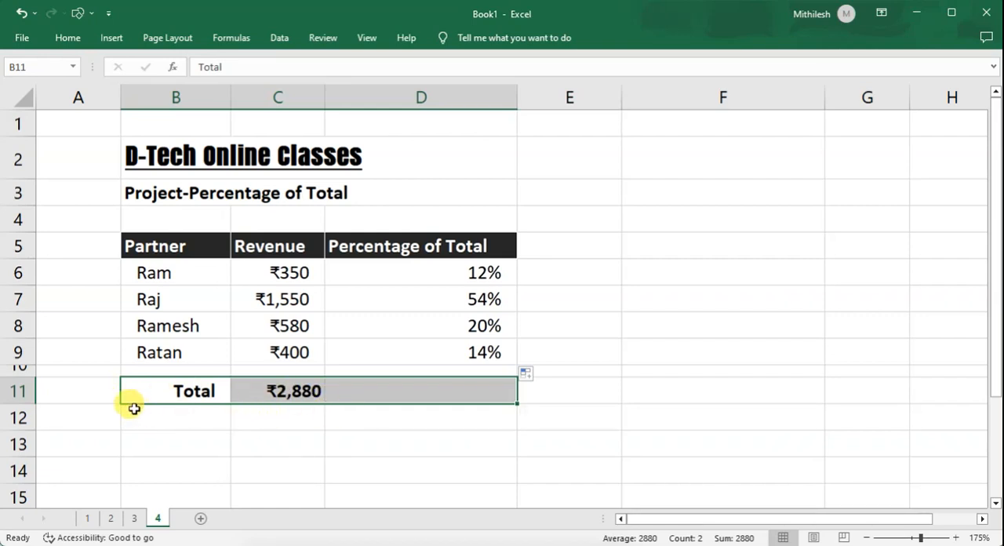
# Clear the contents of the total row B11:D11 and the percentage formulas in D6:D9.
pyautogui.moveTo(98, 384); pyautogui.dragTo(458, 428)
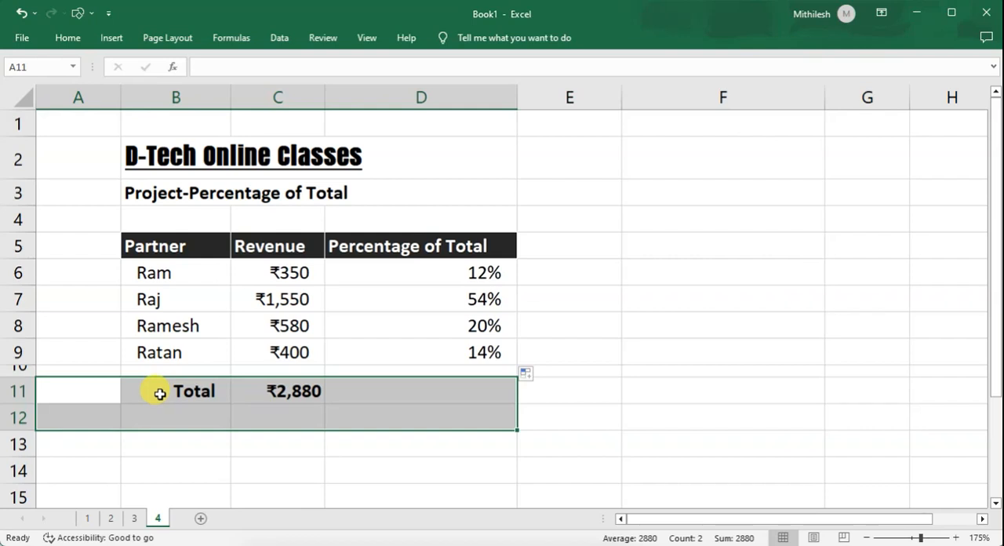
pyautogui.moveTo(159, 394); pyautogui.dragTo(379, 390)
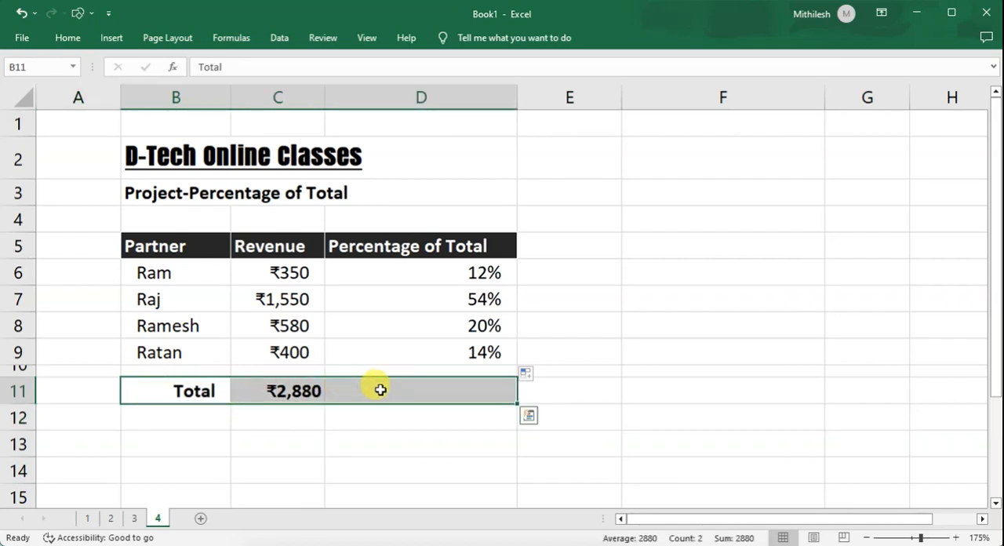
pyautogui.press('Delete')
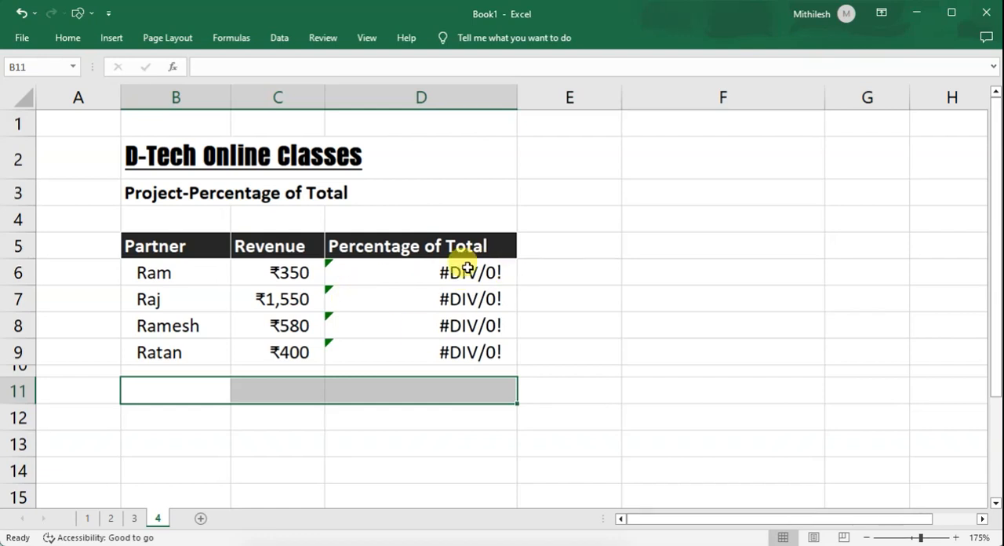
pyautogui.moveTo(465, 271); pyautogui.dragTo(460, 354)
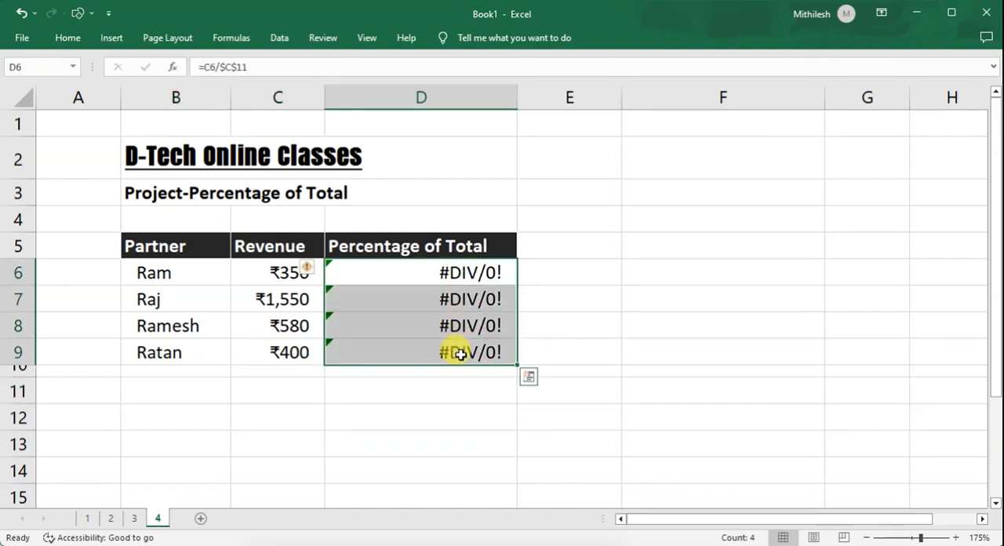
pyautogui.press('Delete')
pyautogui.click(455, 353)
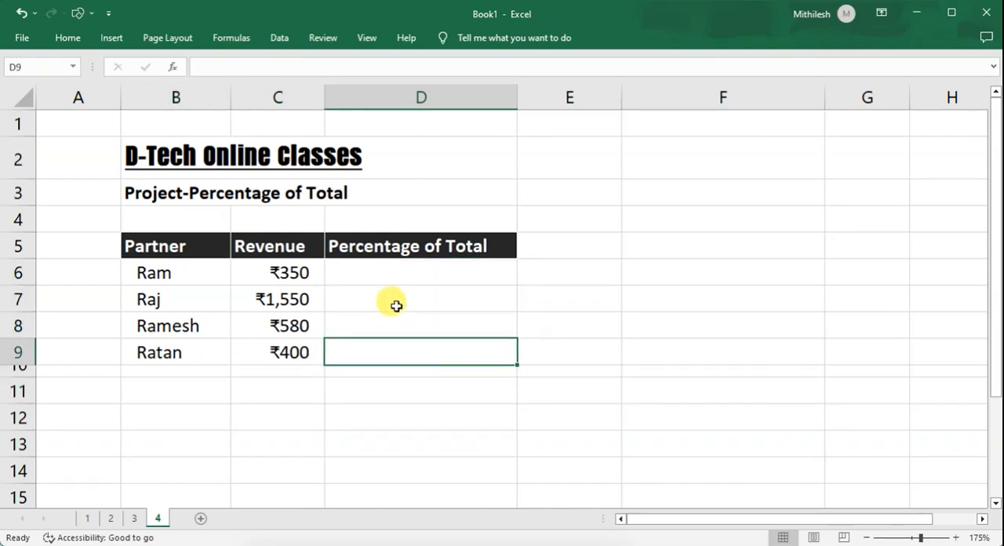
pyautogui.moveTo(375, 273); pyautogui.dragTo(412, 343)
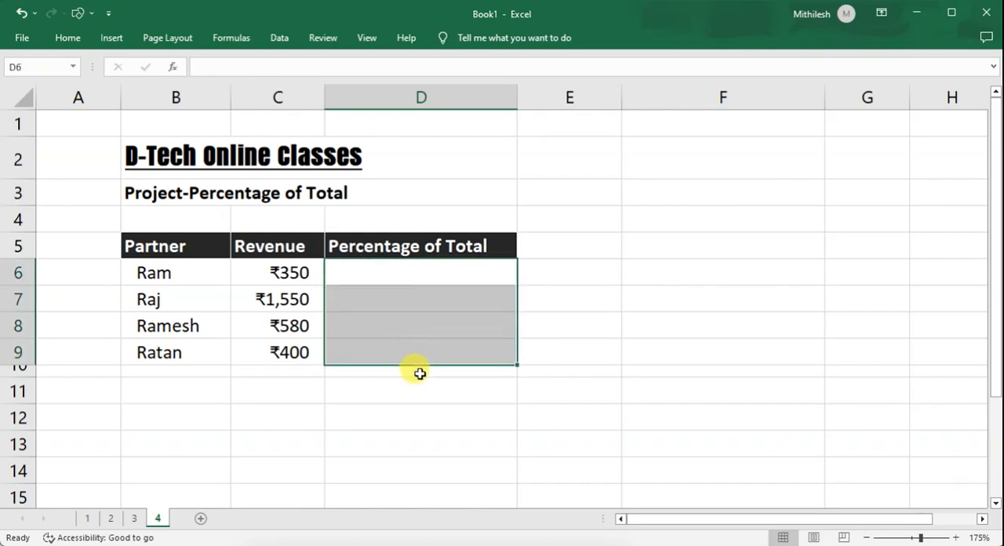
pyautogui.click(419, 374)
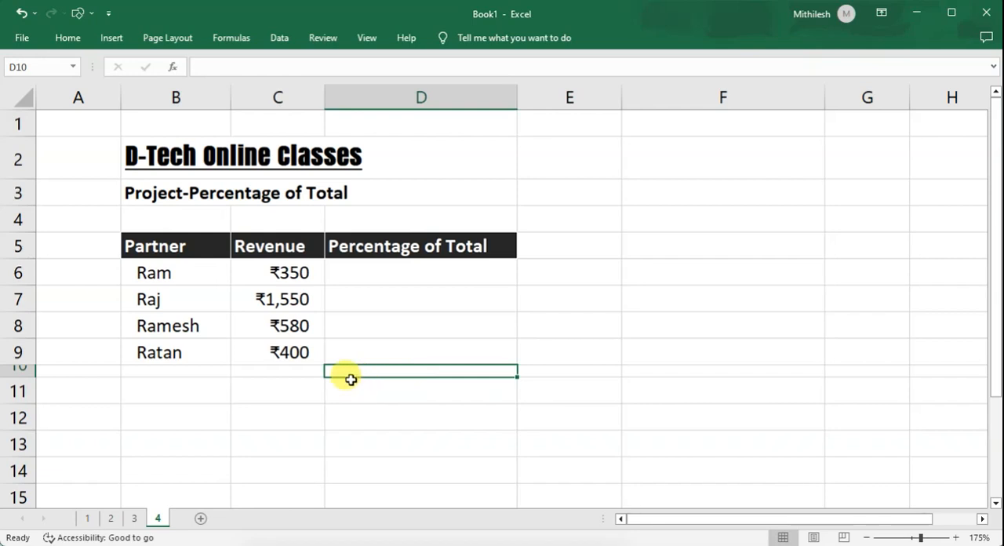
pyautogui.moveTo(153, 391); pyautogui.dragTo(296, 395)
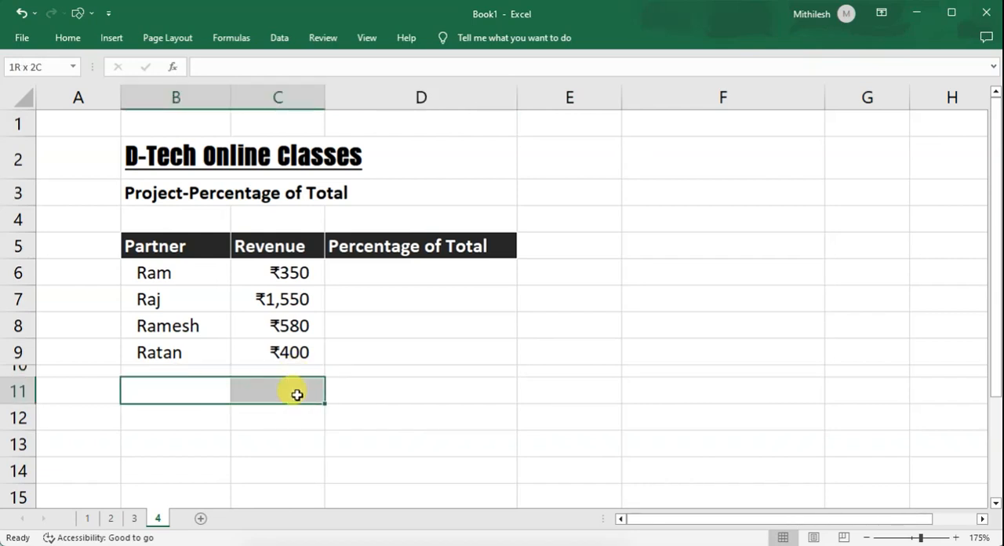
pyautogui.moveTo(397, 271); pyautogui.dragTo(395, 347)
# Start a formula in D6 that divides the first partner's revenue C6 by the SUM of the revenue range C6:C9.
pyautogui.click(366, 271)
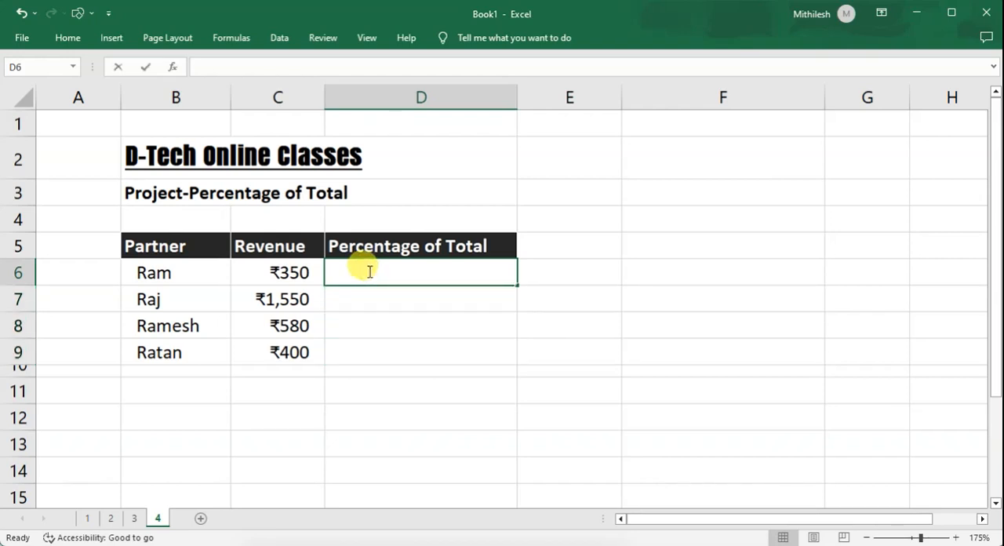
pyautogui.write('=')
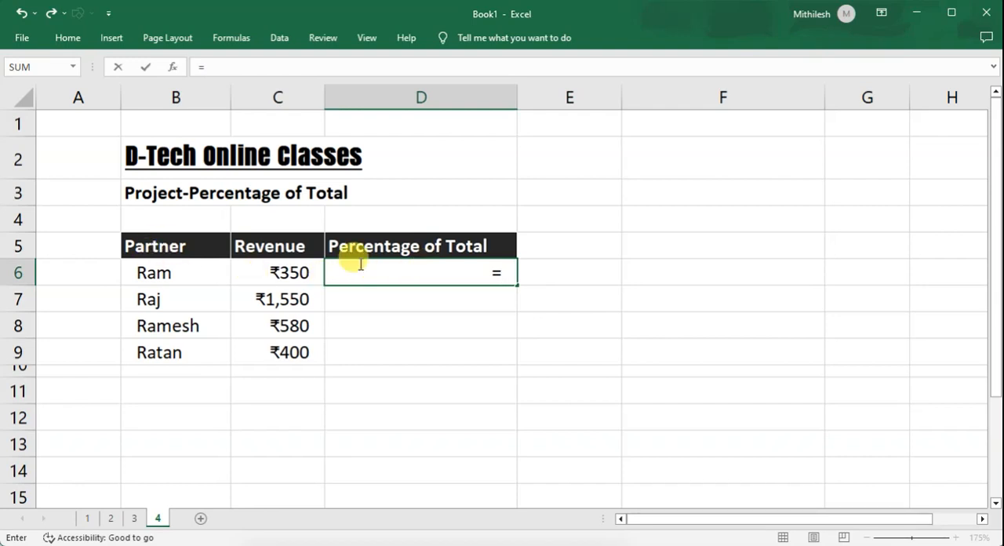
pyautogui.click(291, 271)
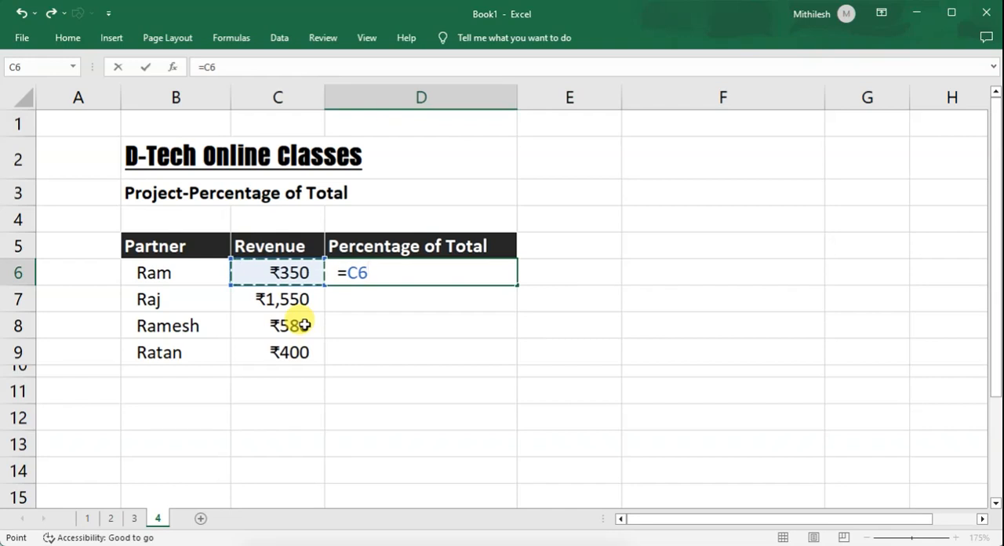
pyautogui.write('/')
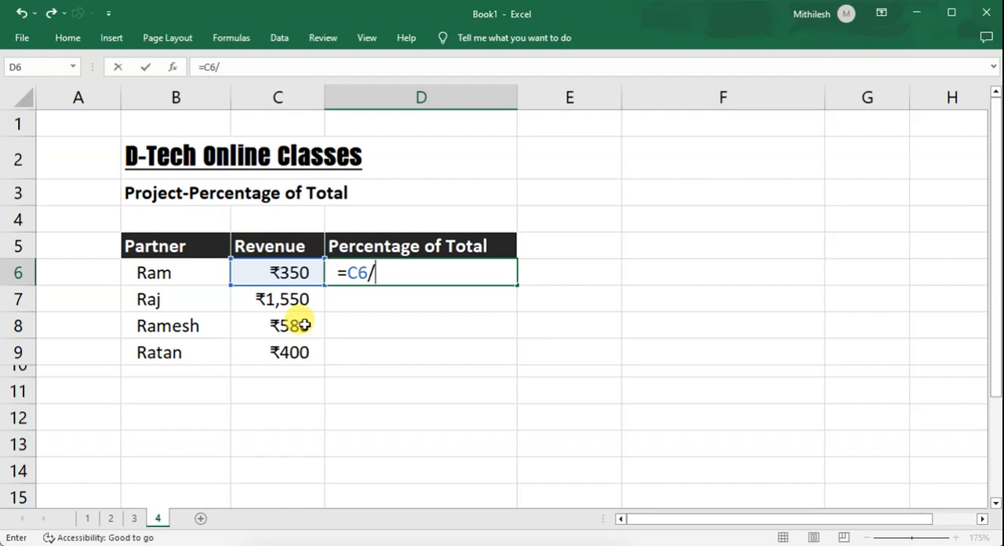
pyautogui.write('sum')
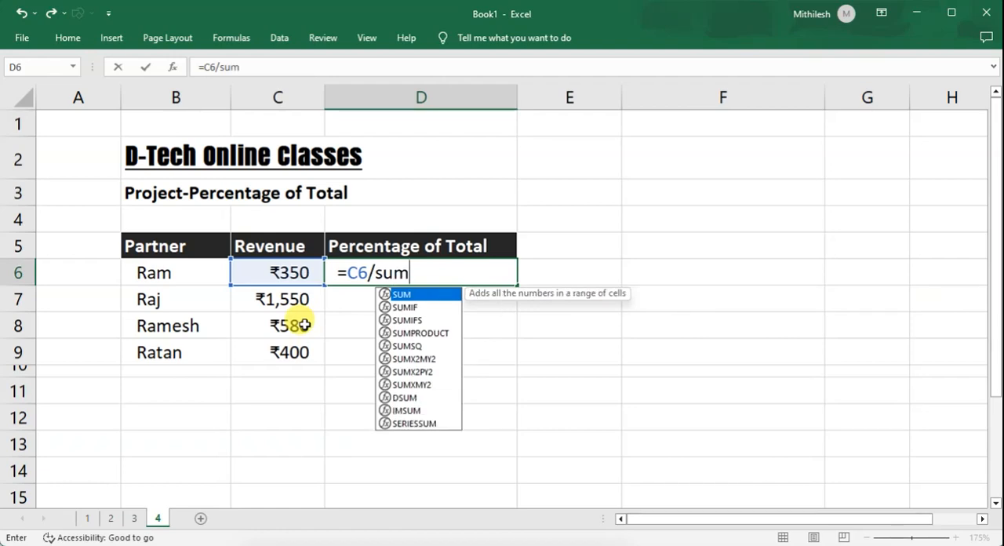
pyautogui.press('Tab')
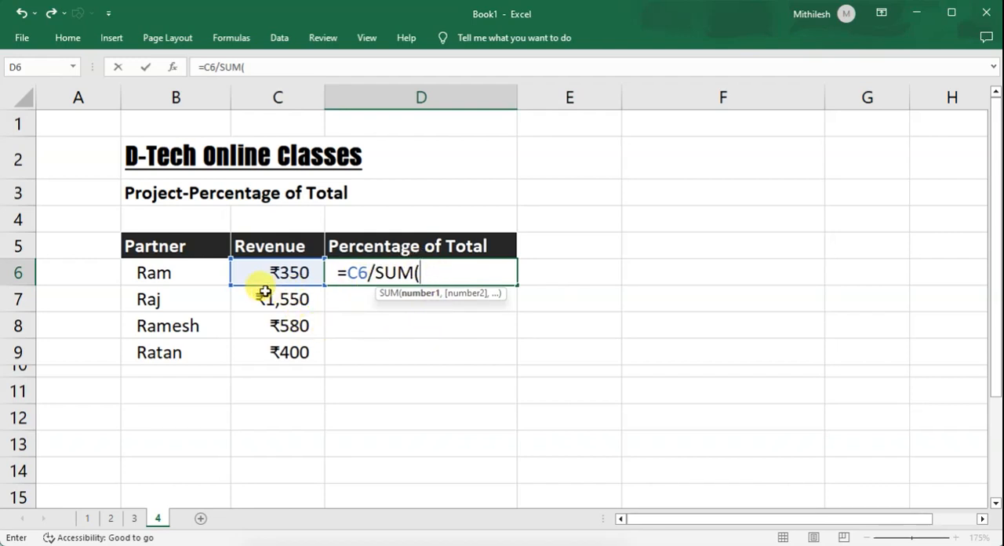
pyautogui.moveTo(267, 270); pyautogui.dragTo(267, 351)
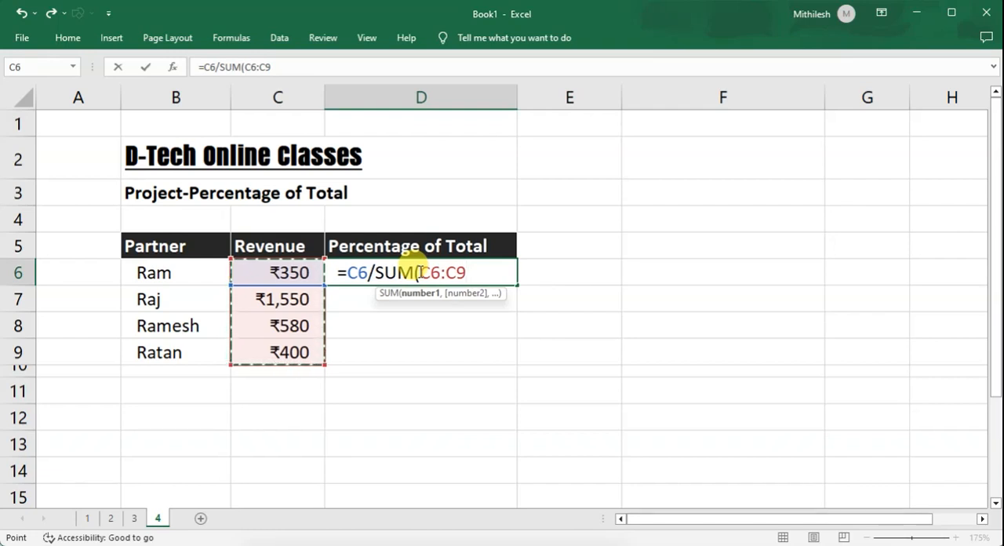
# Make the SUM range absolute as $C$6:$C$9 and complete the D6 formula as =C6/SUM($C$6:$C$9).
pyautogui.moveTo(421, 272); pyautogui.dragTo(464, 273)
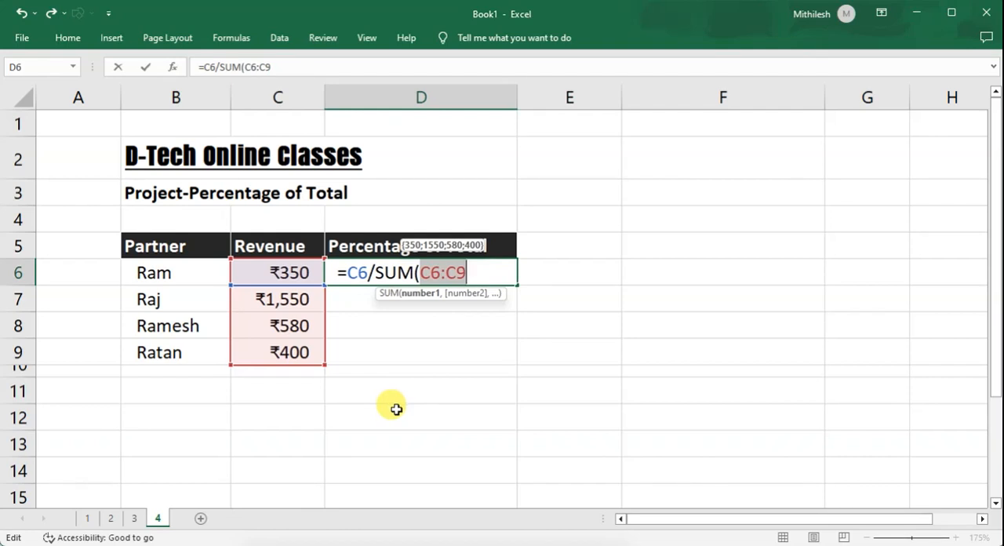
pyautogui.press('F4')
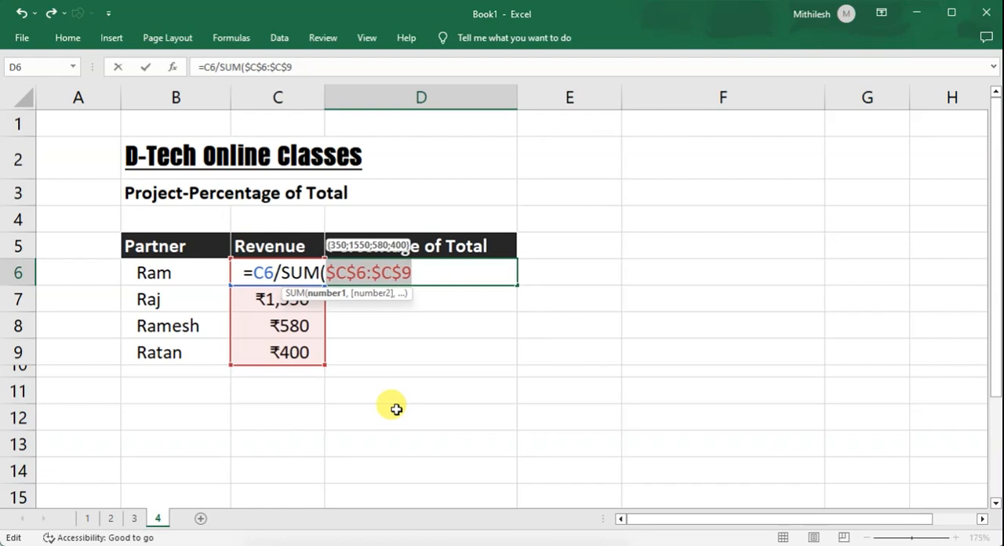
pyautogui.write(')')
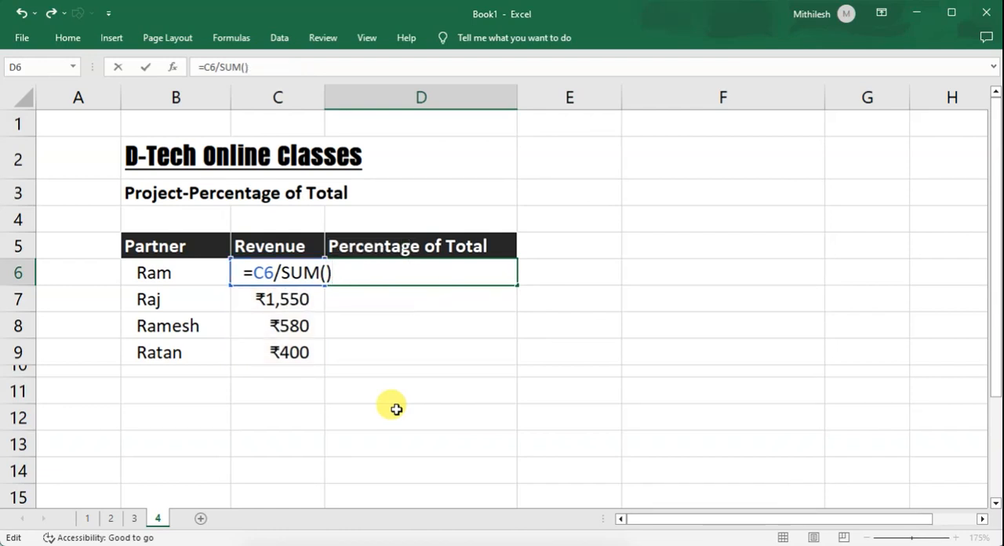
pyautogui.hotkey('ctrl', 'z')
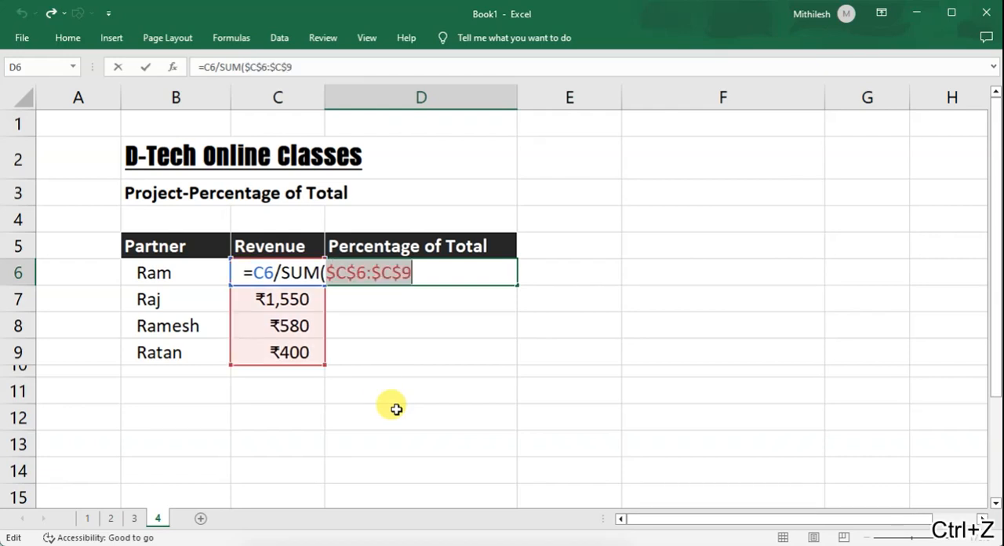
pyautogui.click(414, 272)
pyautogui.write(')')
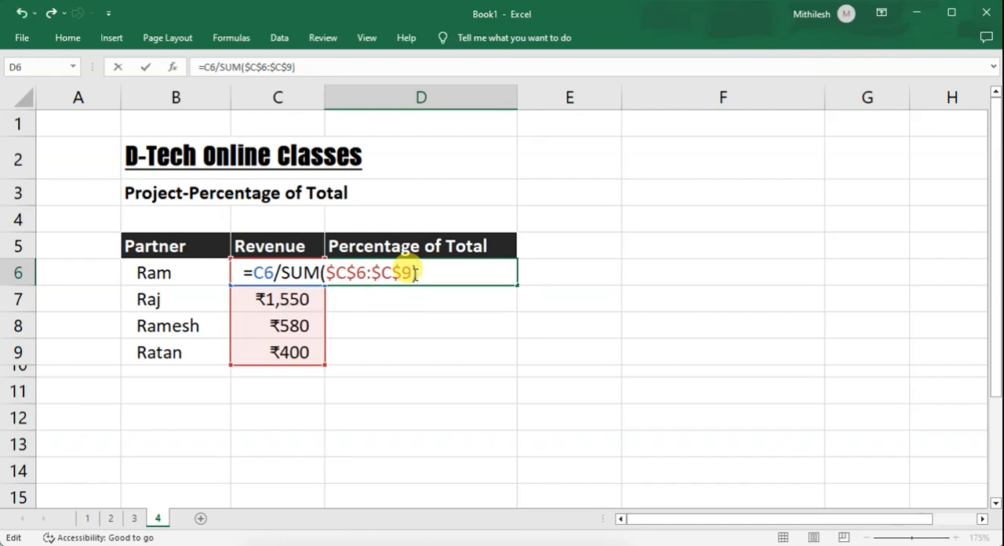
pyautogui.hotkey('ctrl', 'Return')
pyautogui.press('Return')
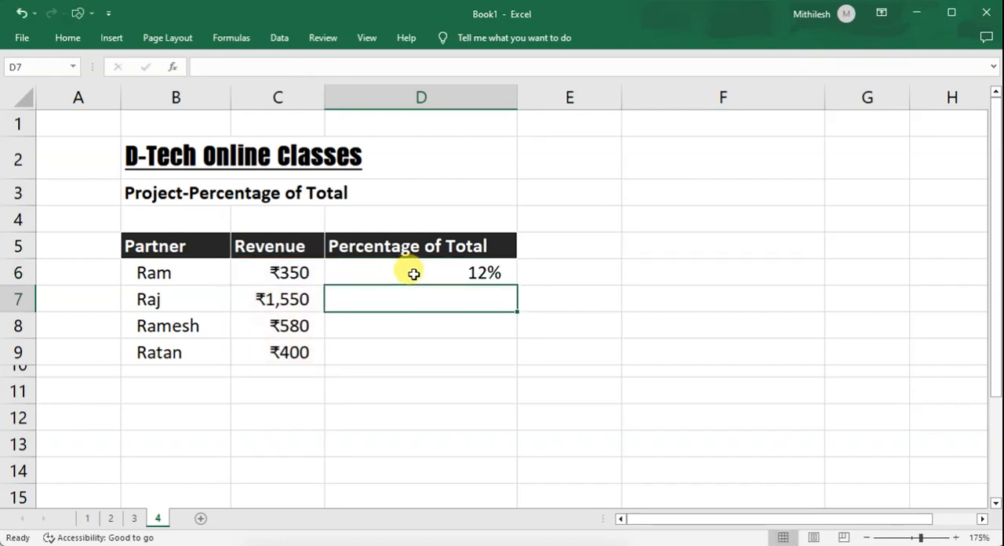
# Fill the SUM-based percentage formula from D6 down through D9 for the remaining partners.
pyautogui.click(455, 276)
pyautogui.moveTo(515, 284); pyautogui.dragTo(515, 354)
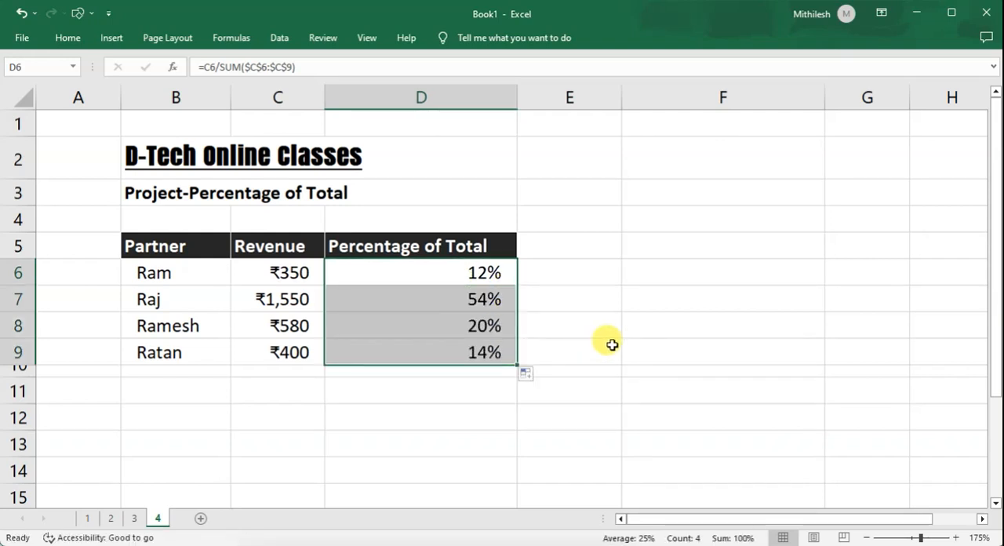